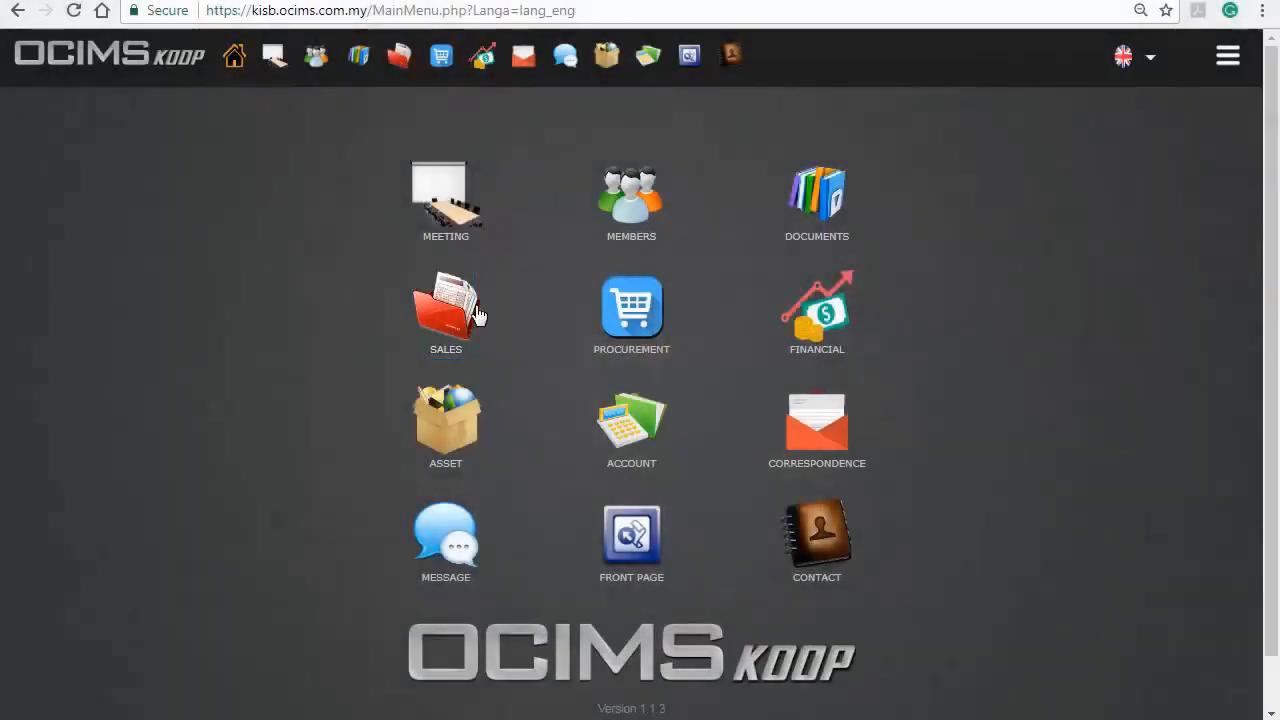
# Open the sales module and look through the whole invoice list
pyautogui.click(476, 314)
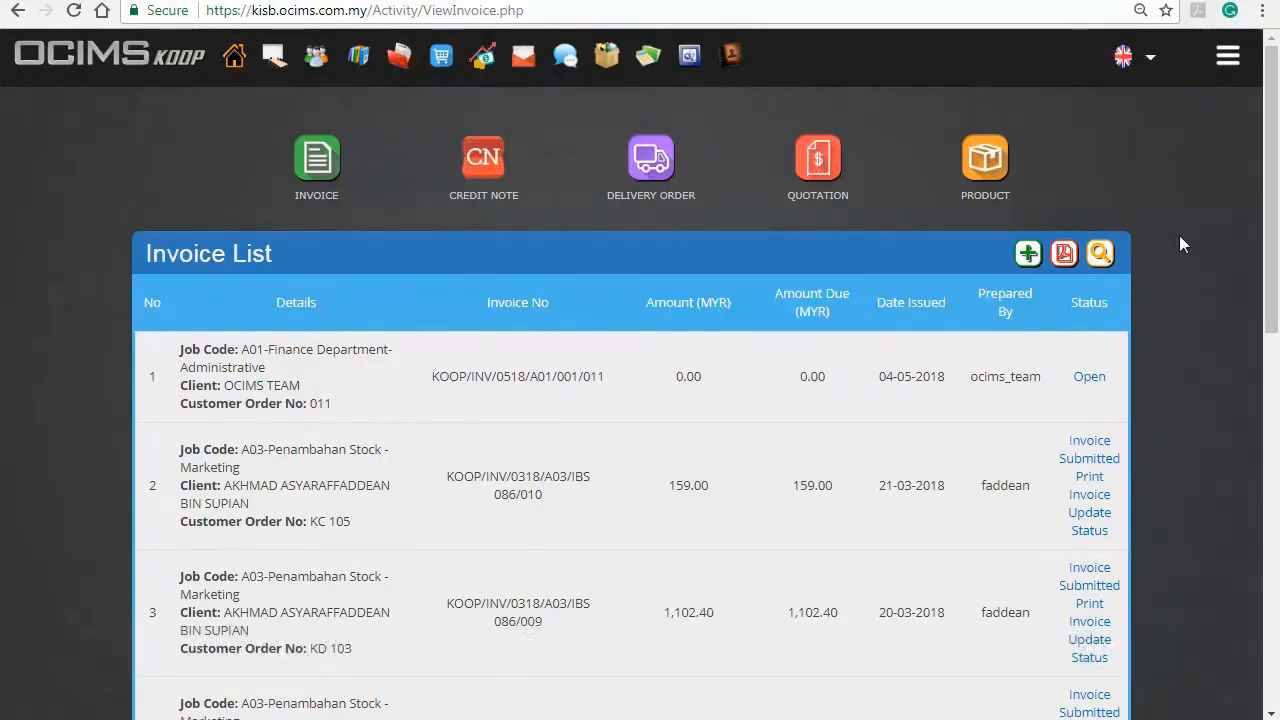
pyautogui.scroll(-1, 1180, 237)
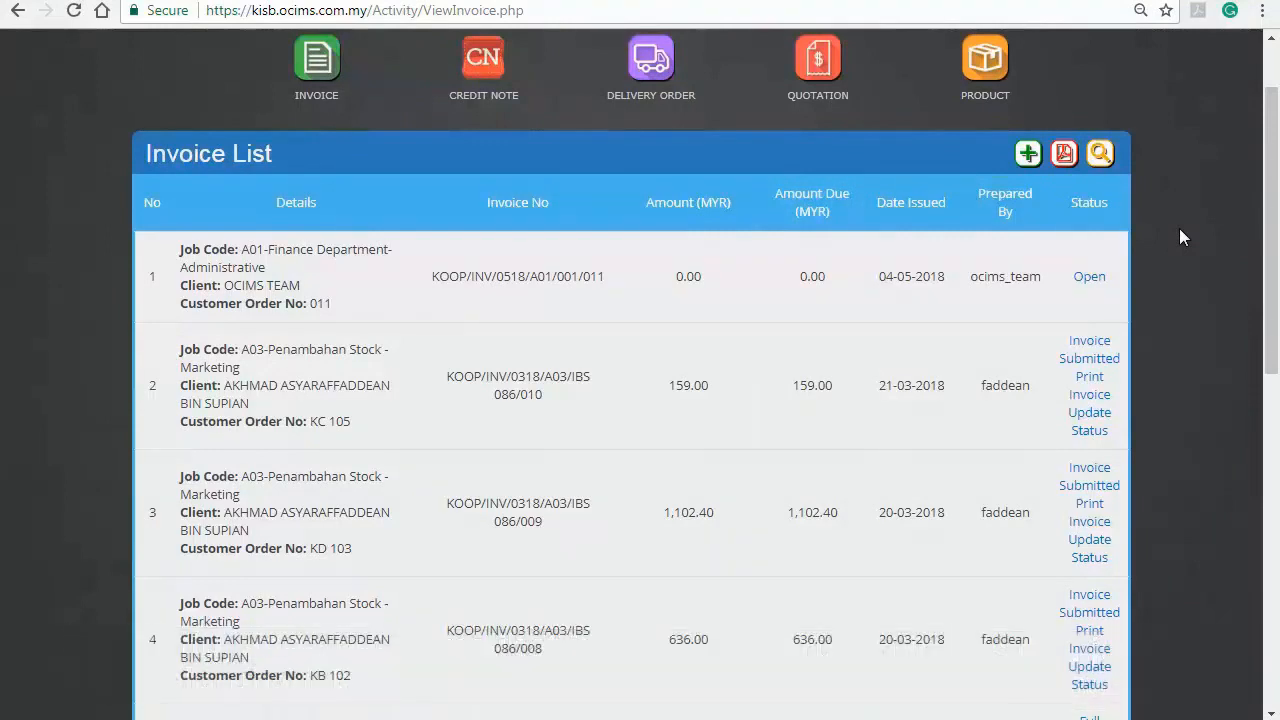
pyautogui.scroll(-5, 1180, 230)
pyautogui.scroll(-3, 1179, 237)
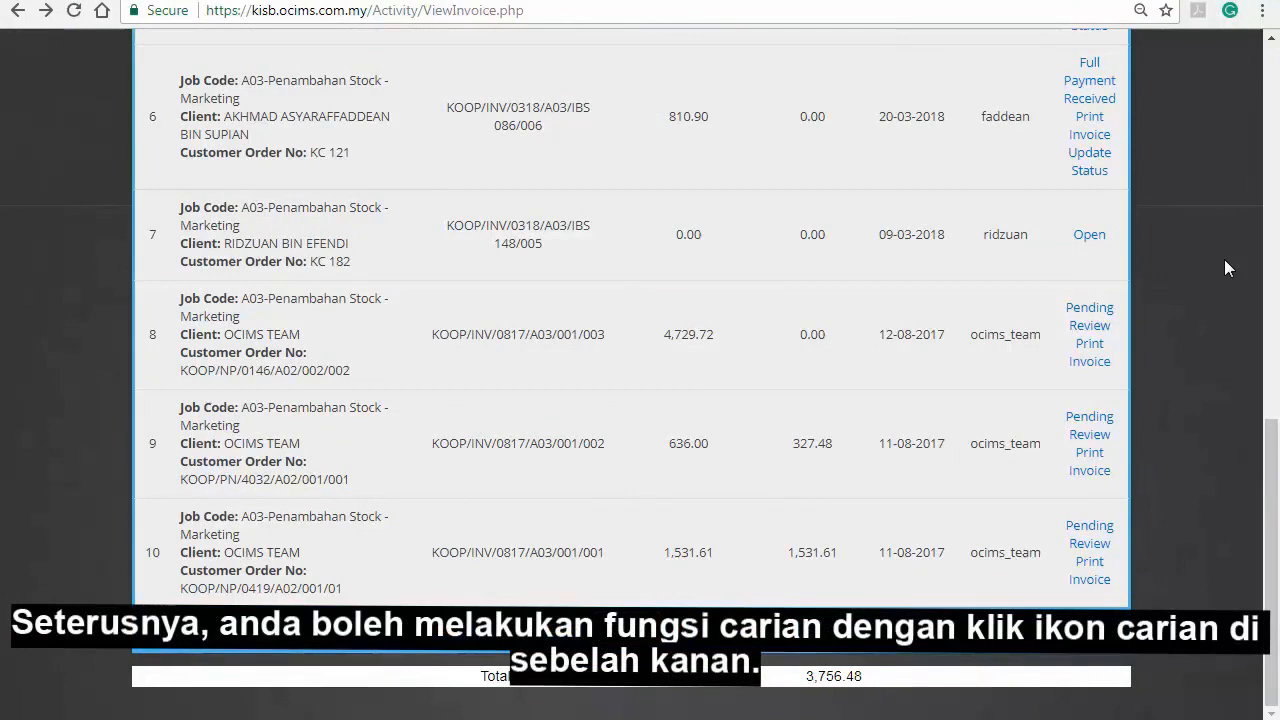
pyautogui.scroll(10, 1225, 261)
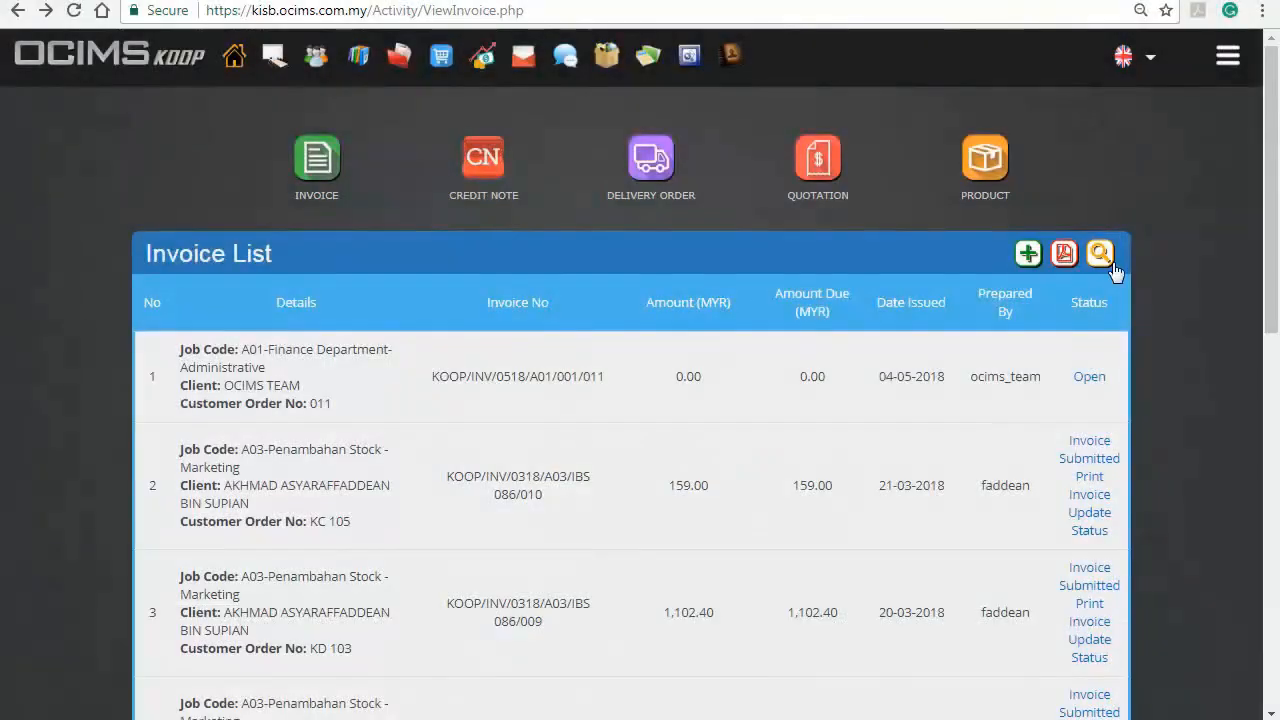
# Search the invoice list by a customer order number, and open the PDF preview of the invoice list
pyautogui.click(1101, 256)
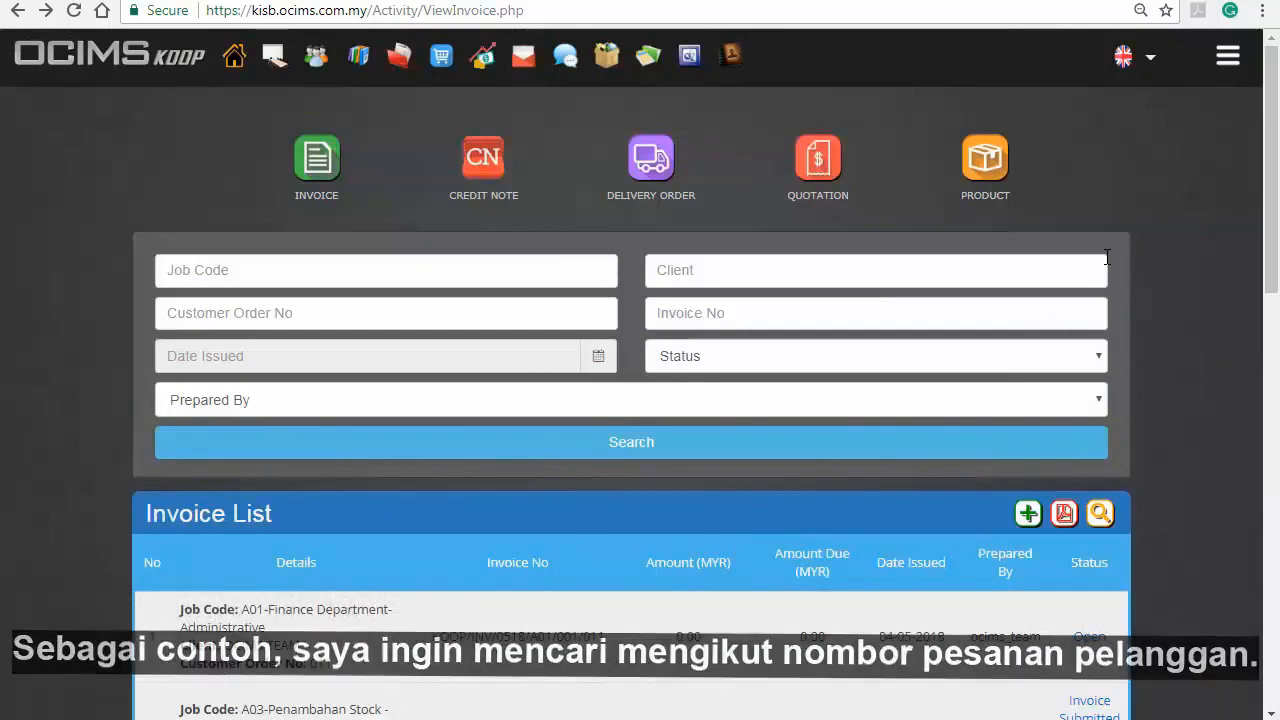
pyautogui.click(322, 315)
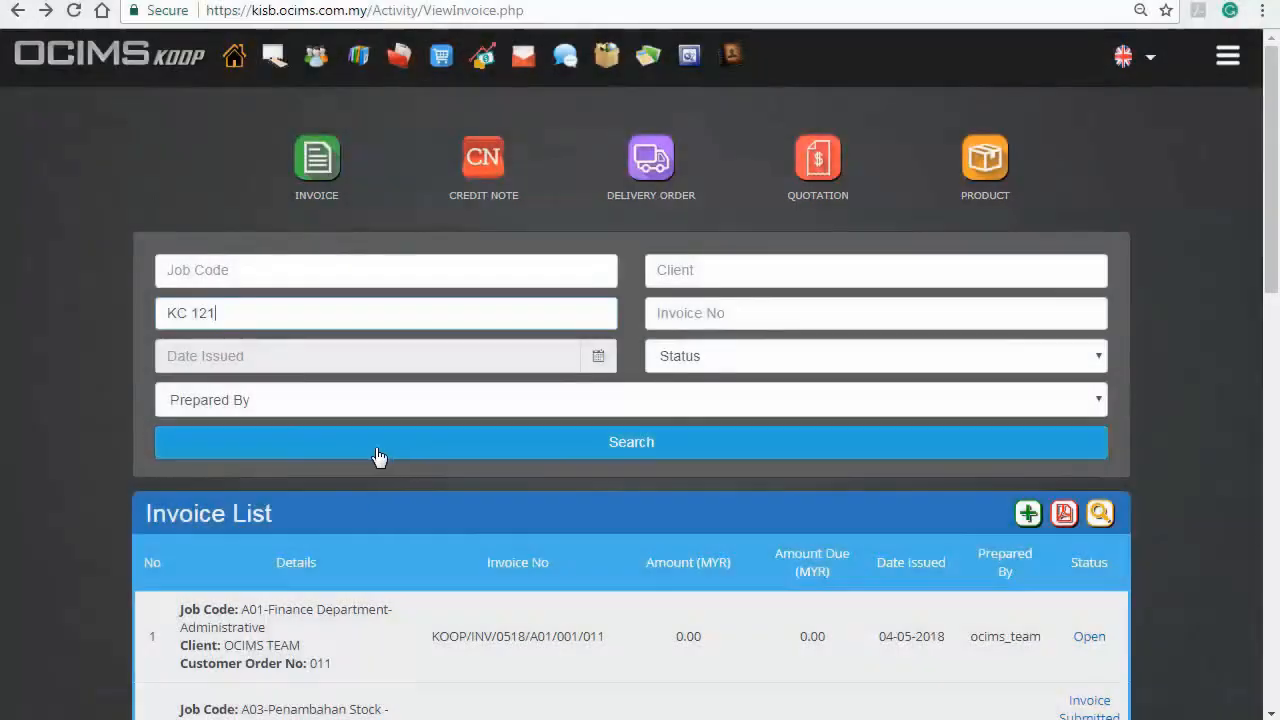
pyautogui.click(378, 453)
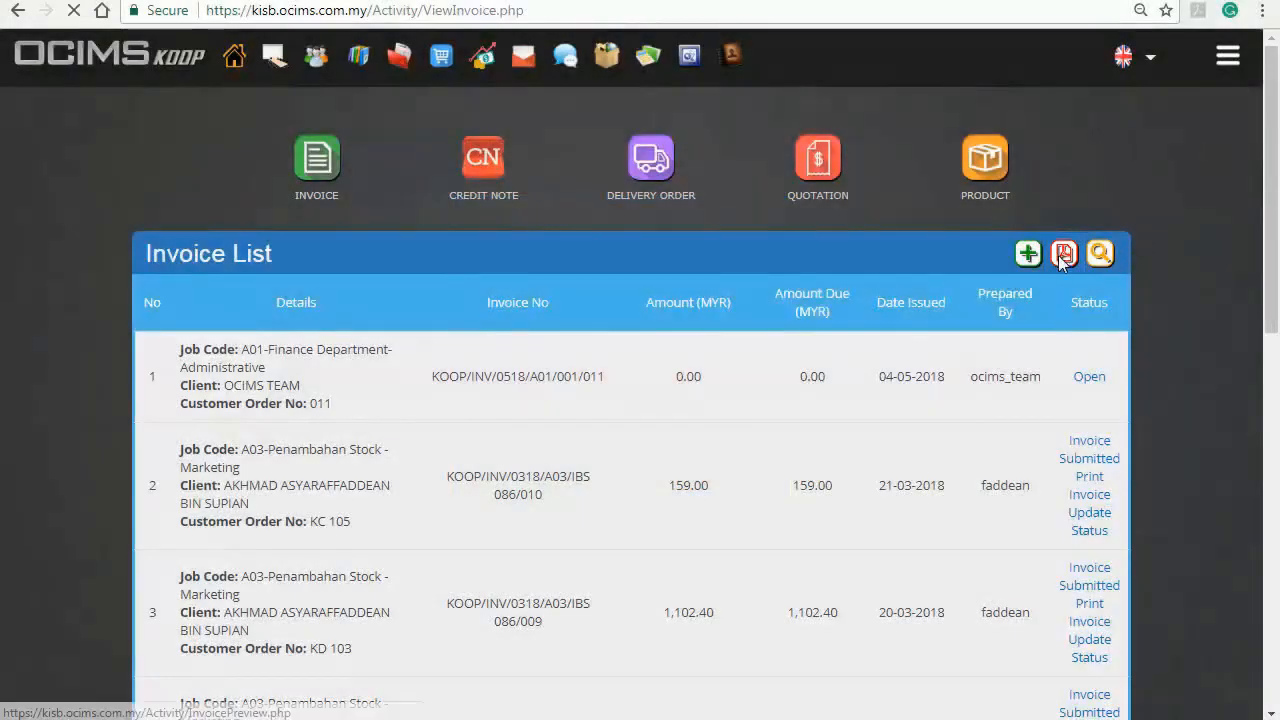
pyautogui.click(1060, 256)
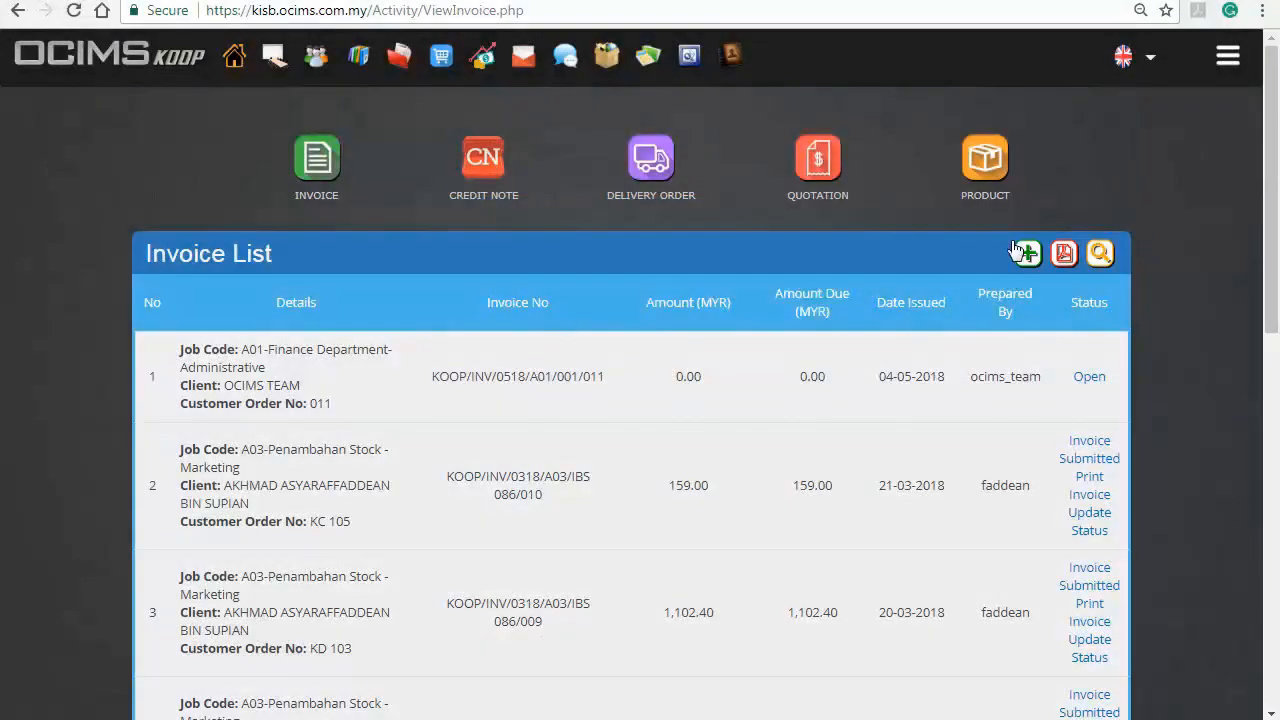
# Start a new invoice for Koperasi Halal Johor Berhad and assign it job code A05, Buyer Dealer (Marketing)
pyautogui.click(1014, 244)
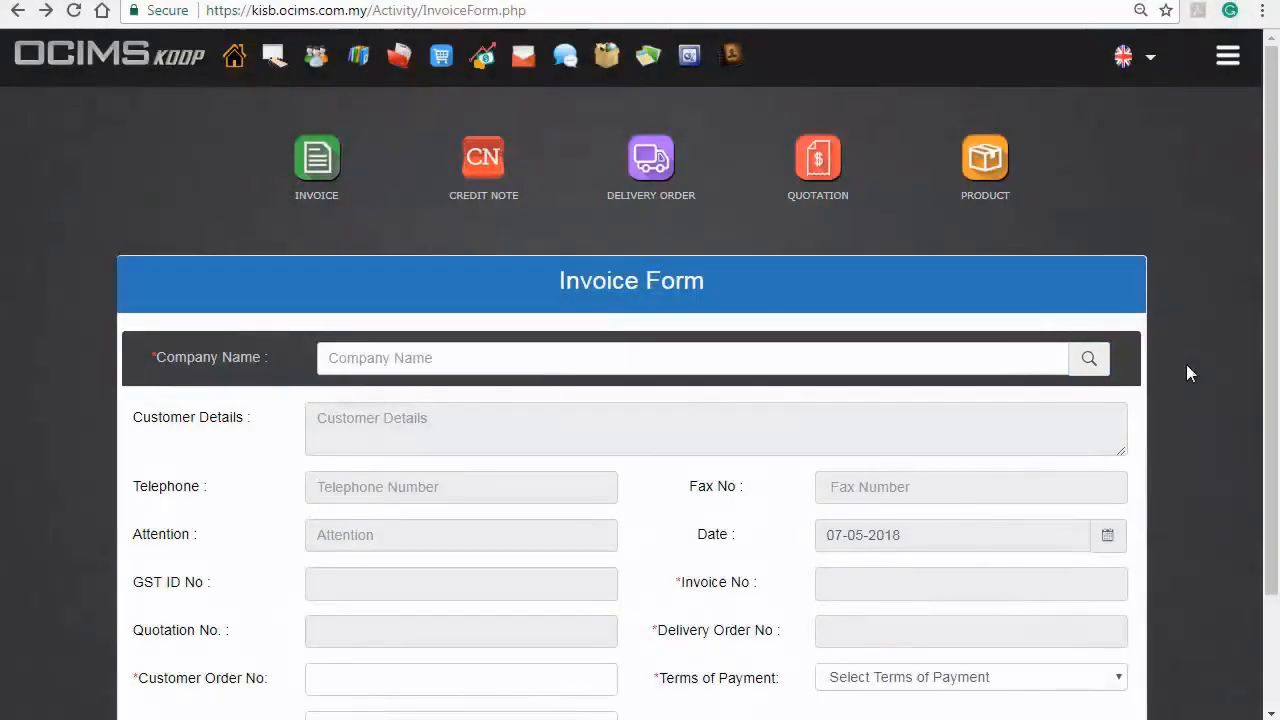
pyautogui.click(1085, 357)
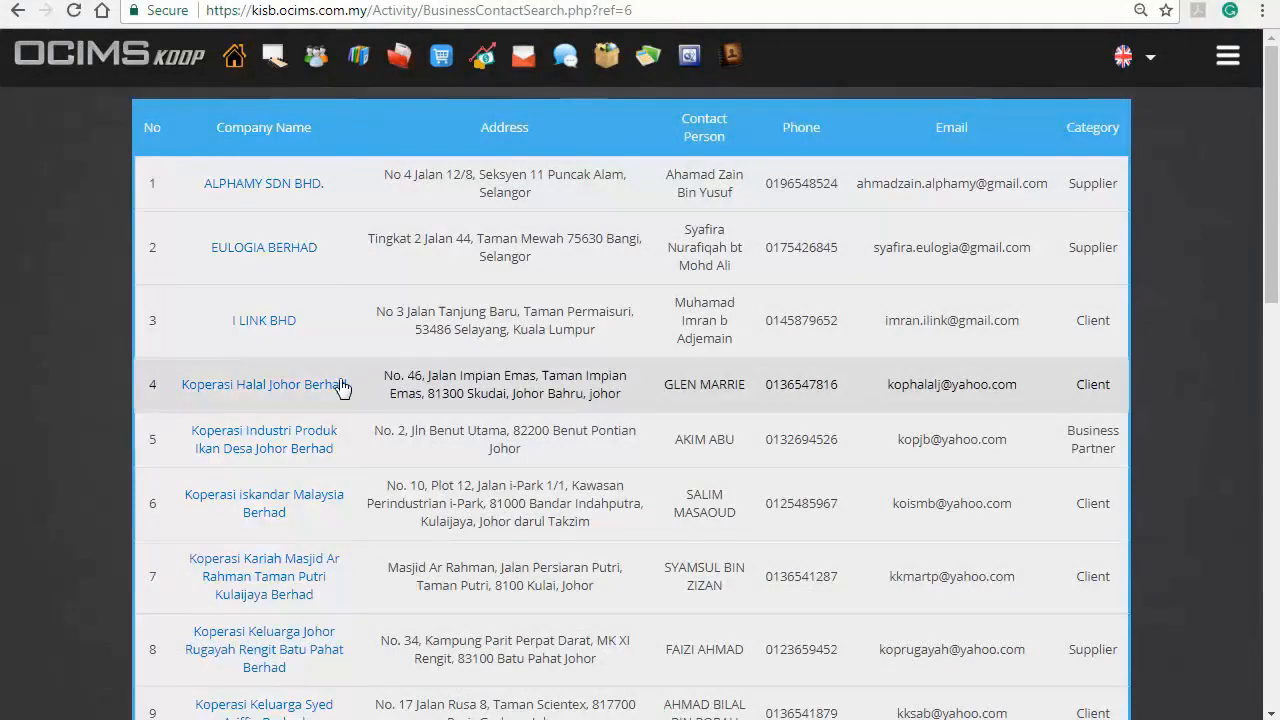
pyautogui.click(330, 384)
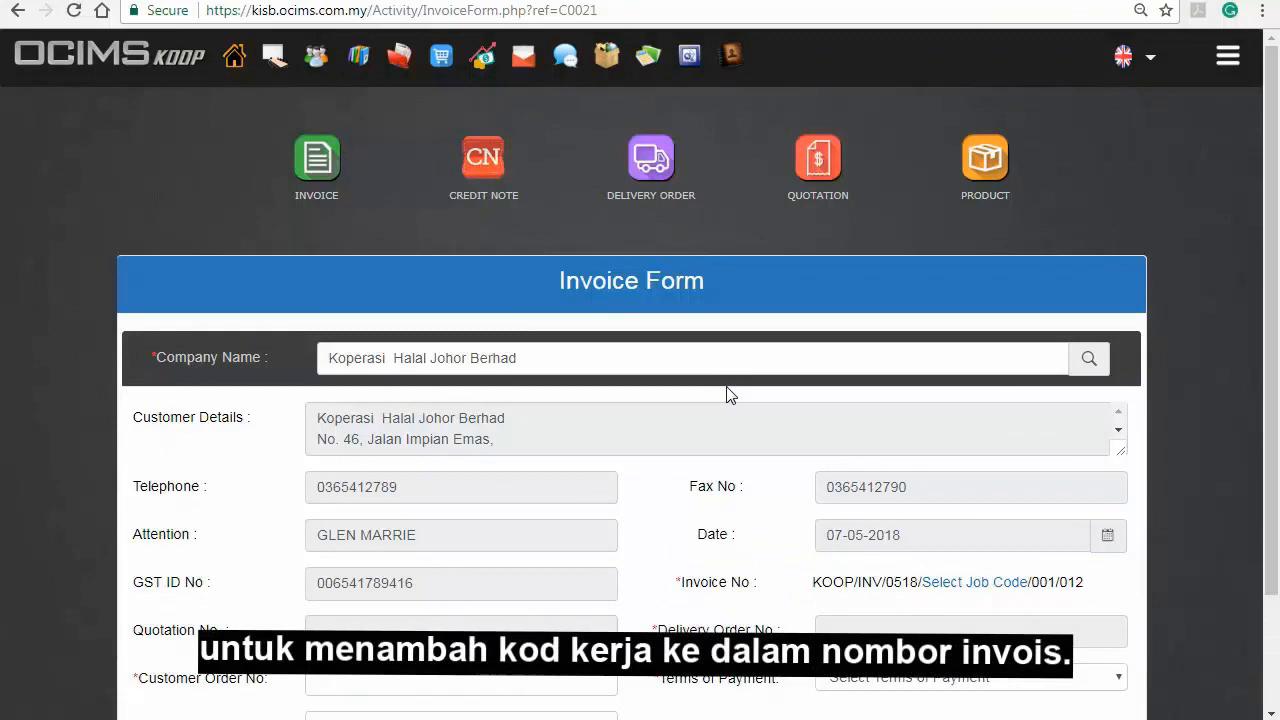
pyautogui.click(958, 586)
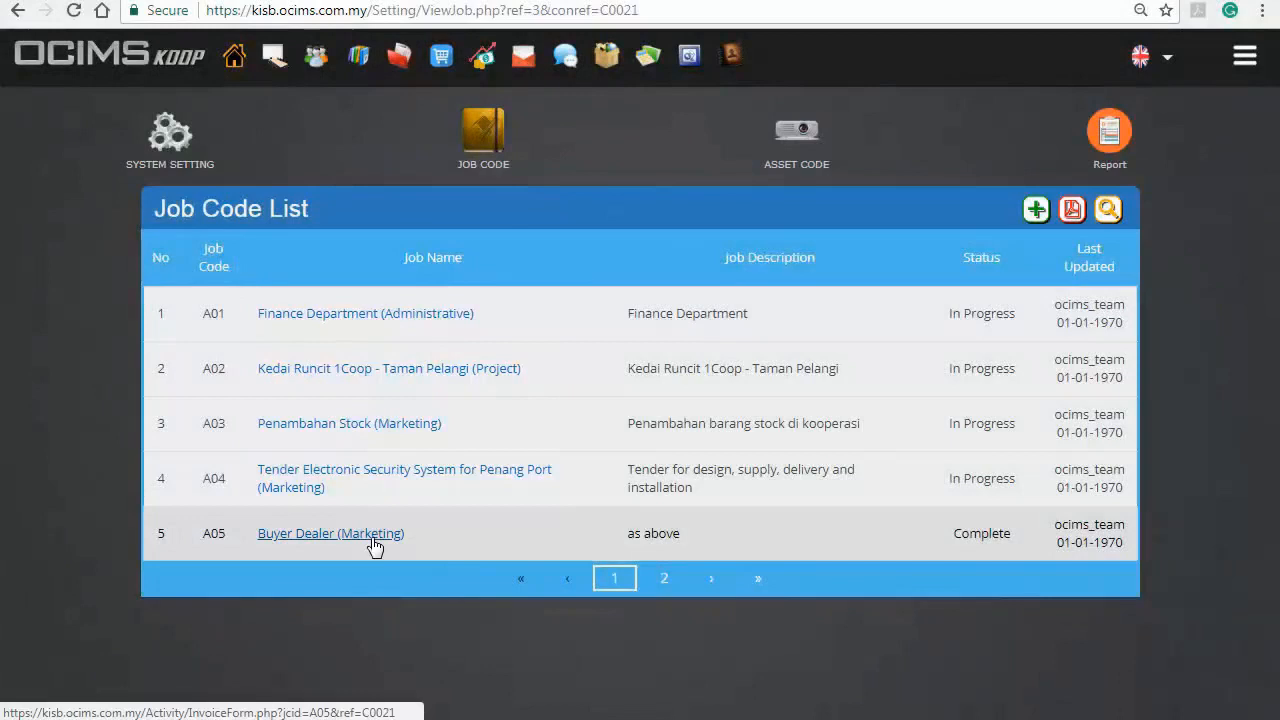
pyautogui.click(372, 540)
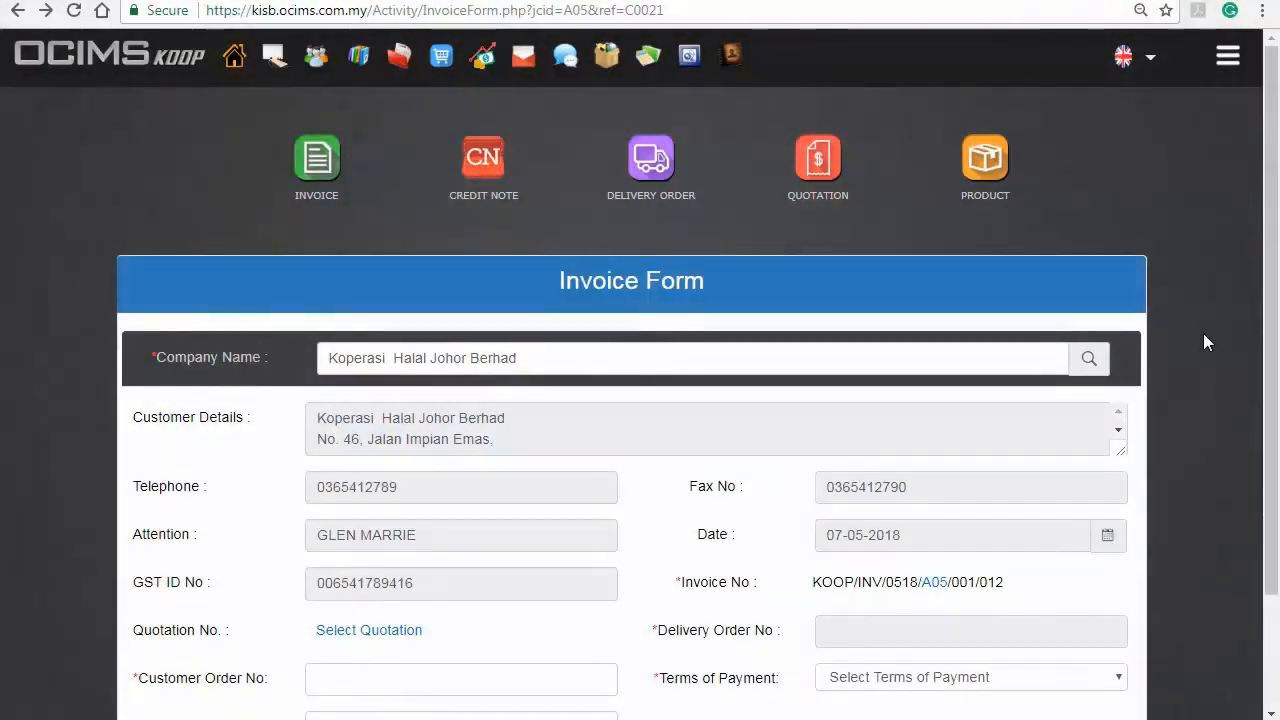
# Filter the quotations by Koperasi Halal Johor Berhad and attach quotation KOOP/QT/IBS 086/026 to the invoice
pyautogui.scroll(-2, 1203, 333)
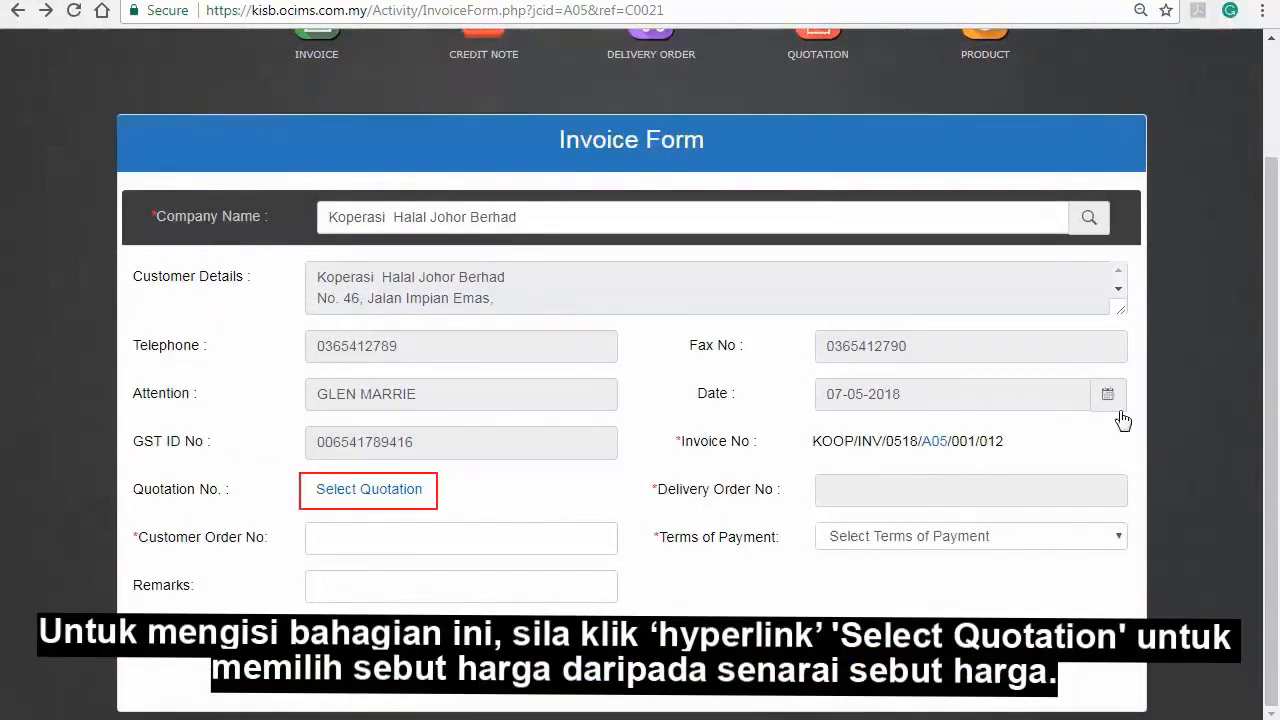
pyautogui.click(386, 491)
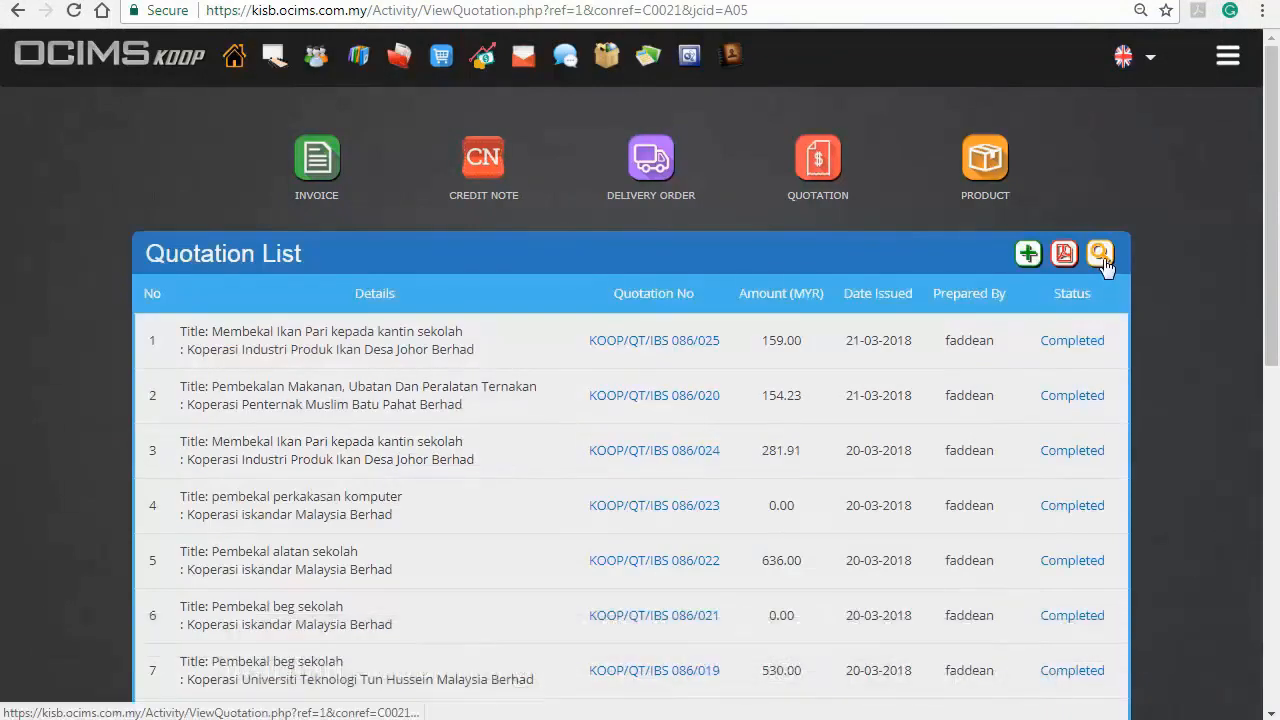
pyautogui.click(1103, 260)
pyautogui.click(529, 276)
pyautogui.write('Koperasi  Halal Johor Berhad')
pyautogui.click(529, 301)
pyautogui.click(539, 399)
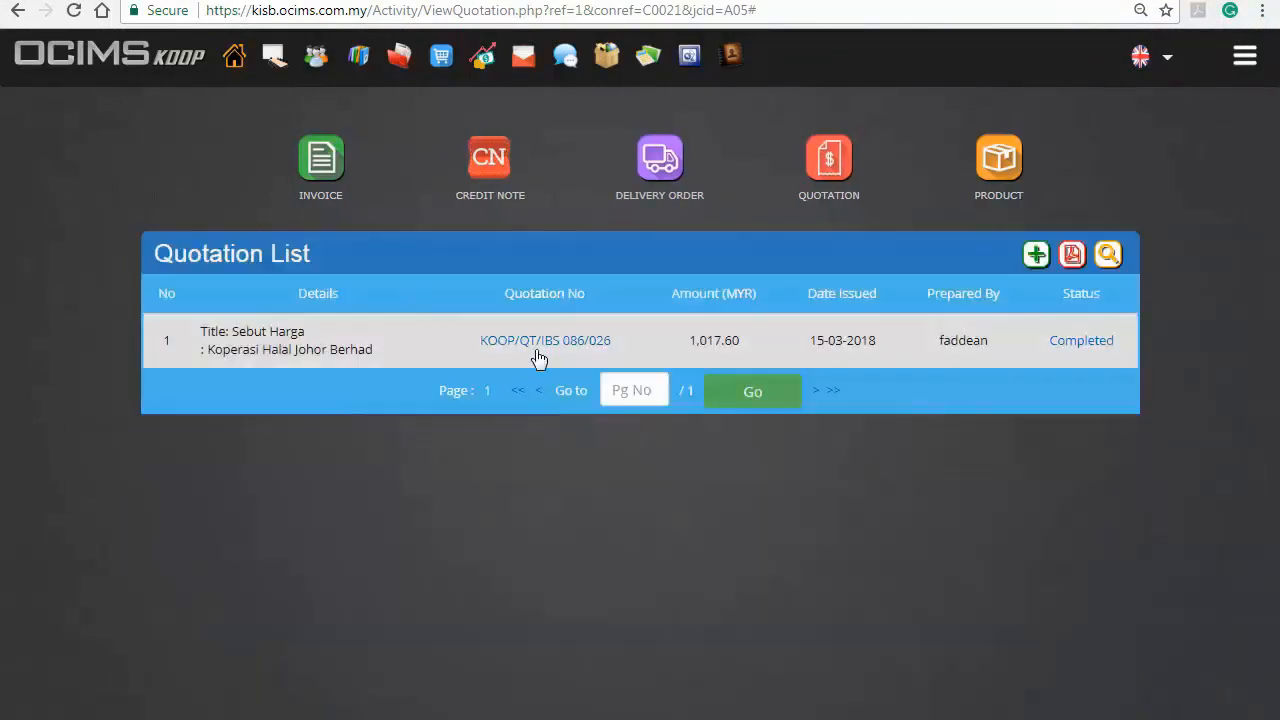
pyautogui.click(540, 342)
# Link the delivery order of Koperasi Penternak Muslim Batu Pahat Berhad to the invoice
pyautogui.scroll(-2, 534, 357)
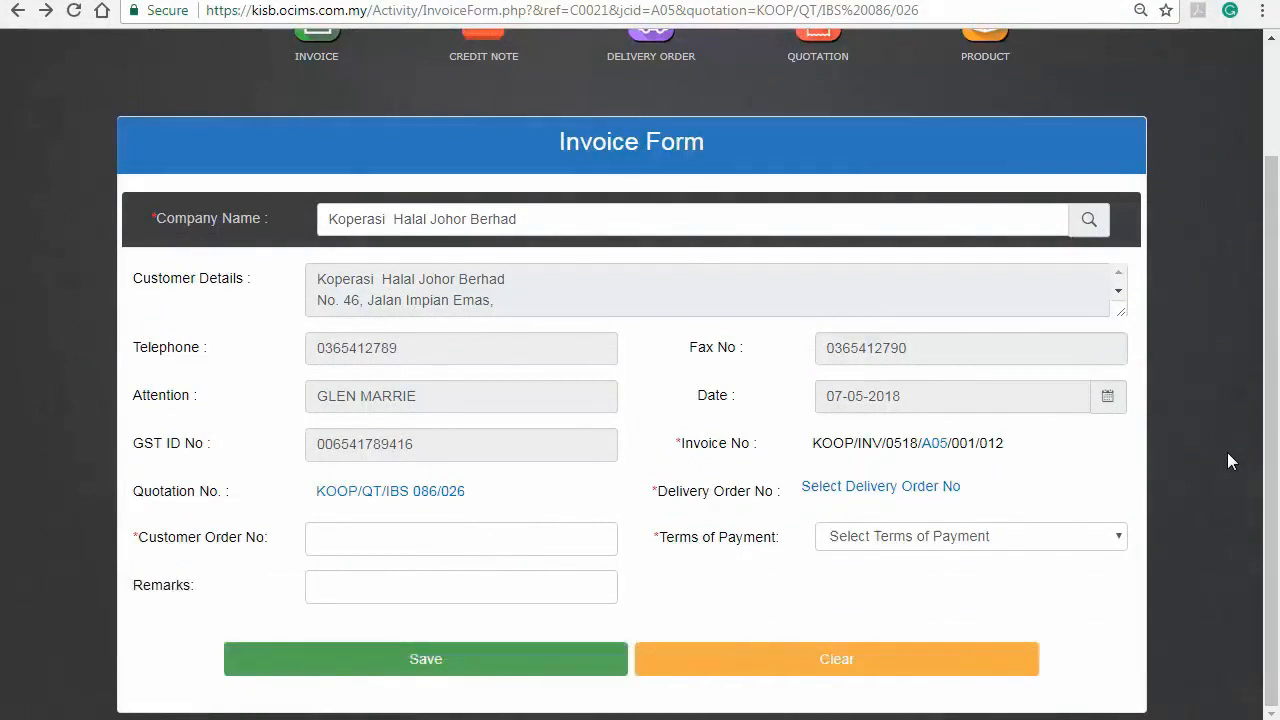
pyautogui.click(943, 486)
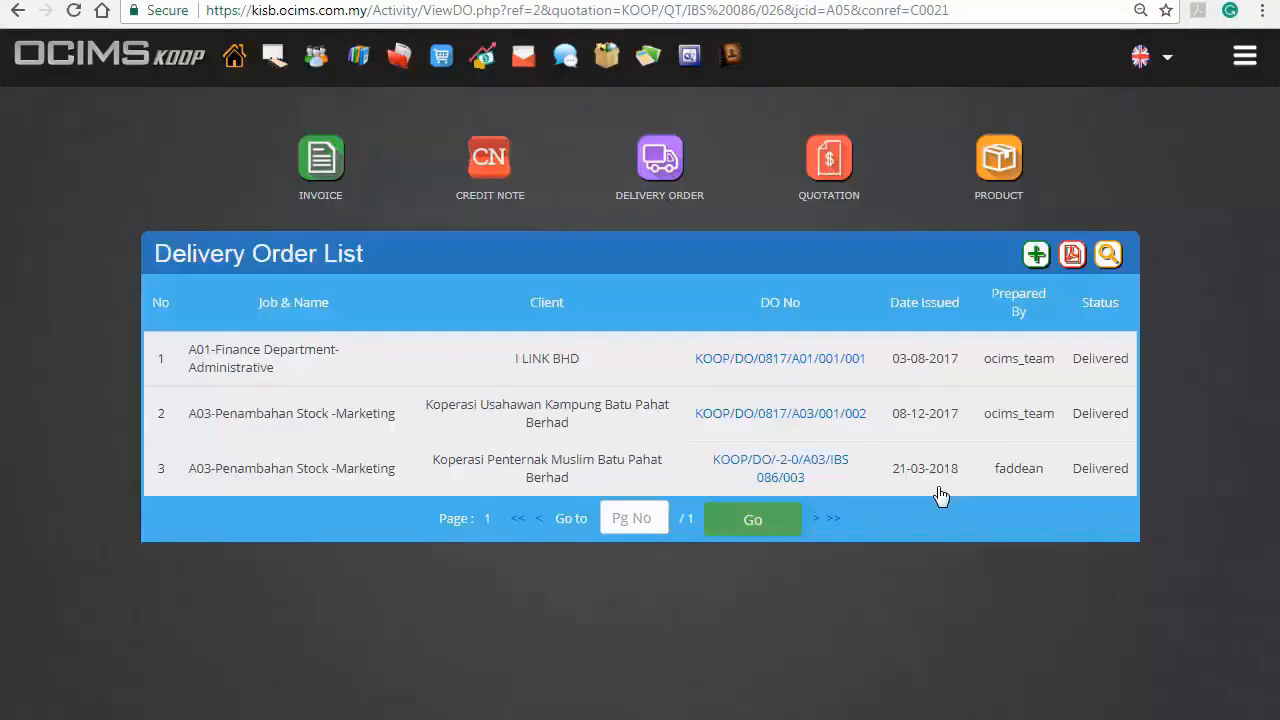
pyautogui.click(780, 483)
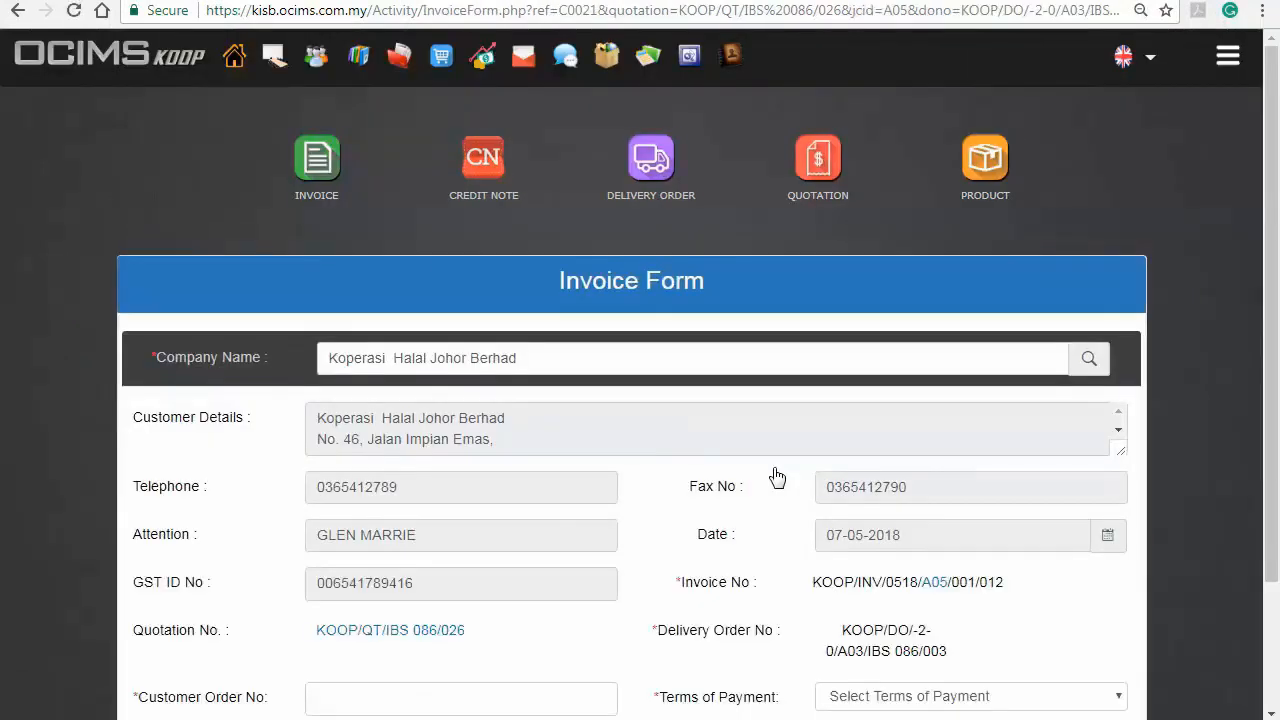
# Enter the customer order number, set the terms of payment to 30 Days and the remarks to "-", and save the invoice
pyautogui.scroll(-1, 778, 478)
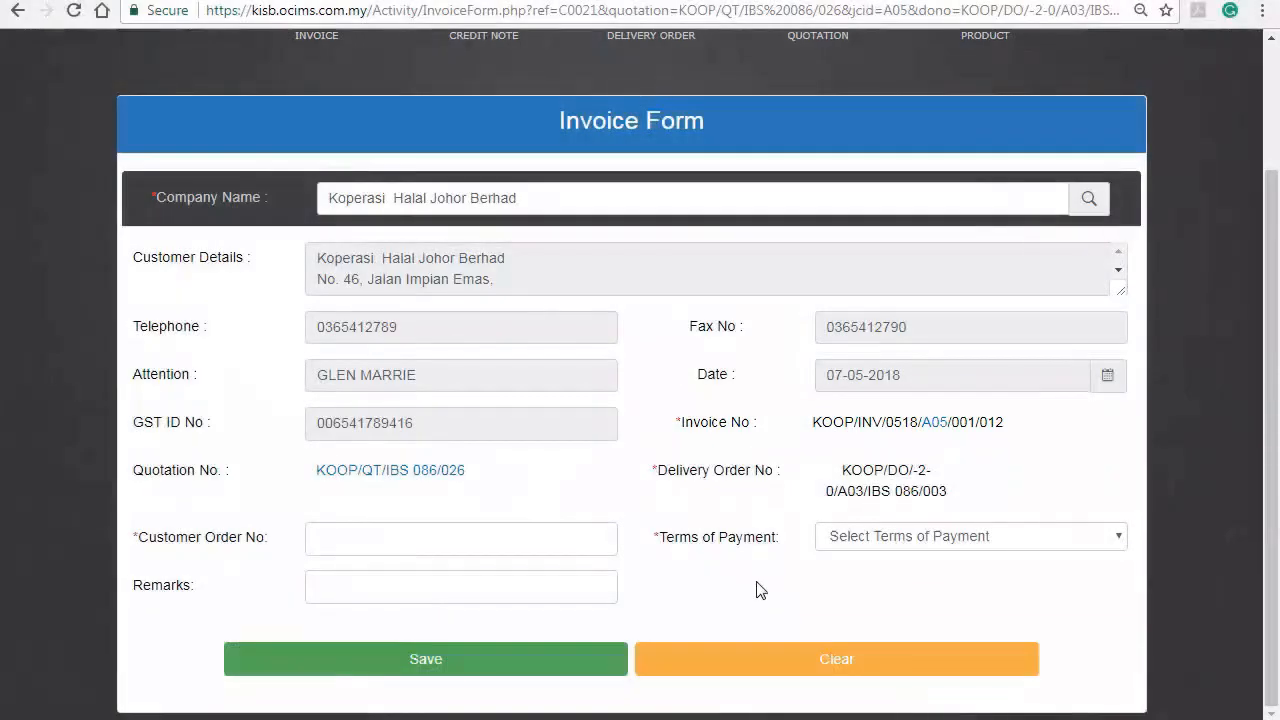
pyautogui.click(489, 549)
pyautogui.write('012')
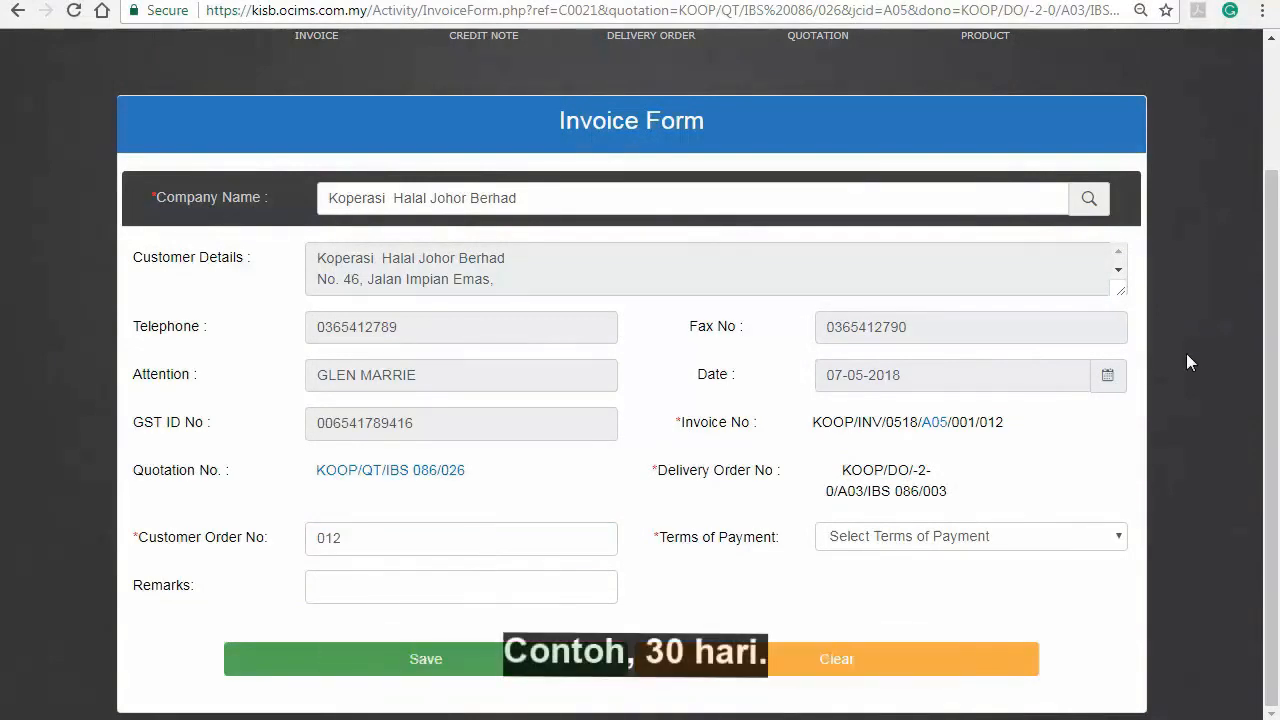
pyautogui.click(1120, 541)
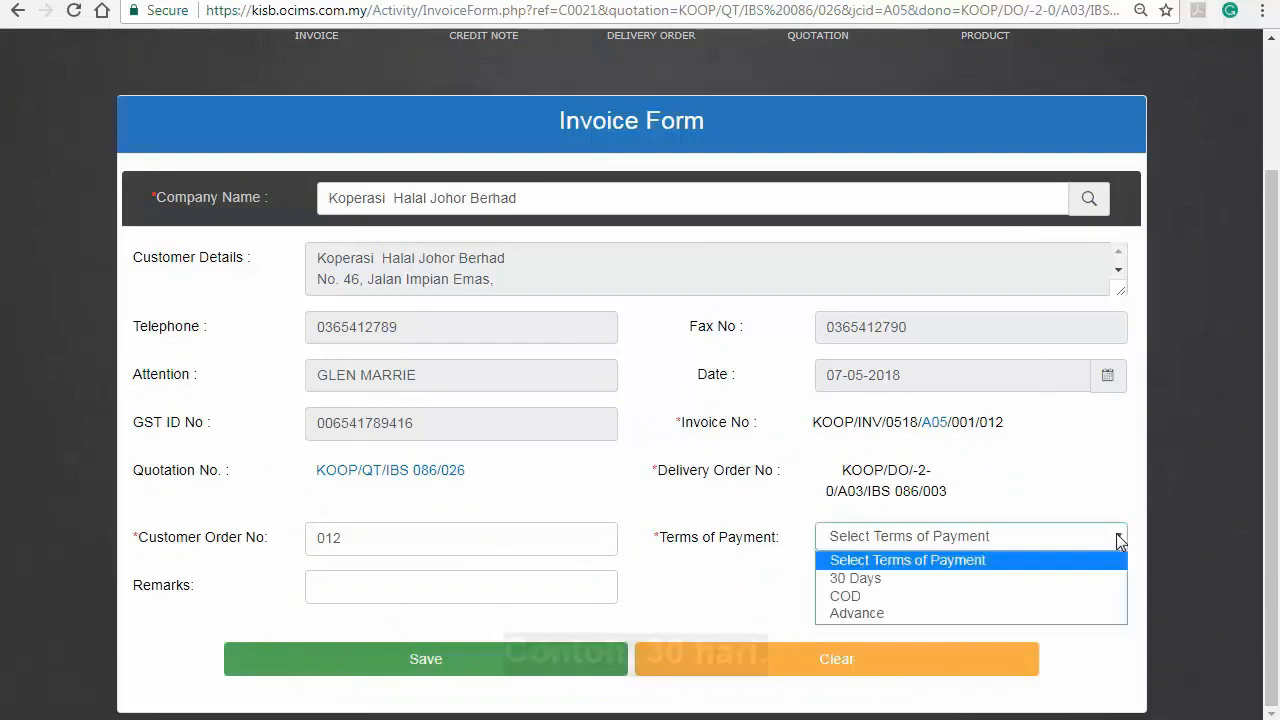
pyautogui.click(1085, 581)
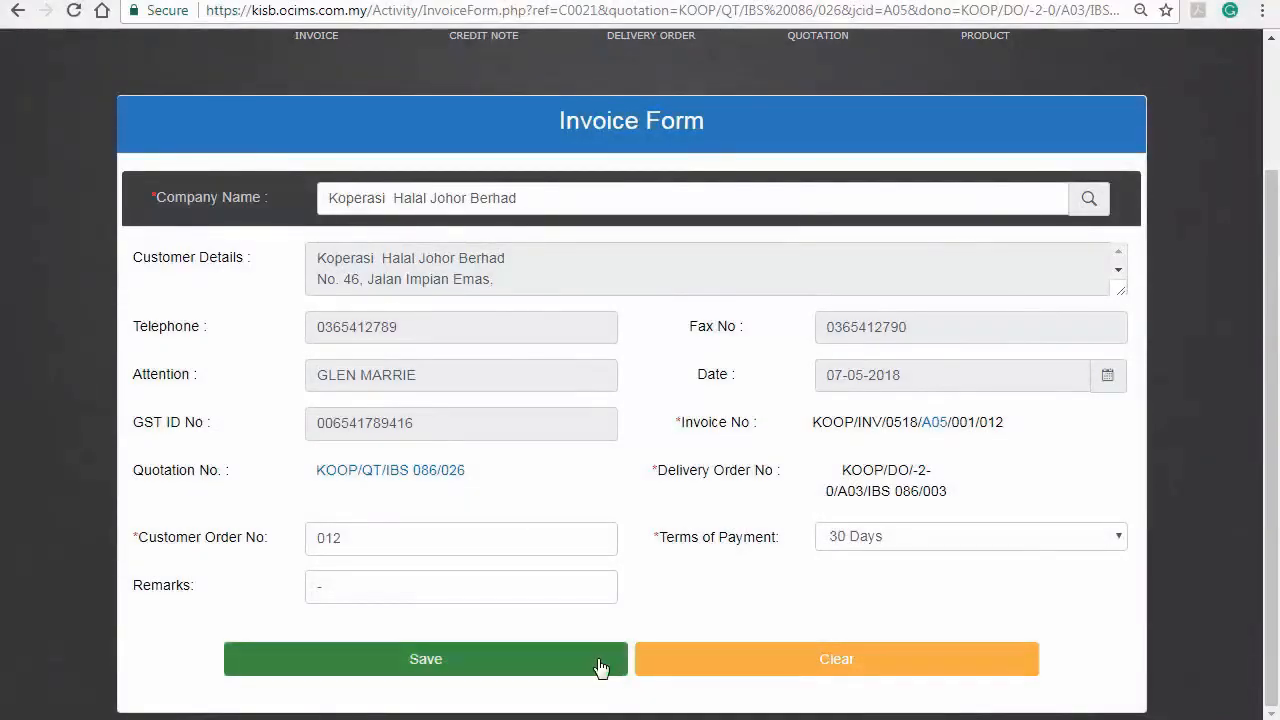
pyautogui.click(599, 665)
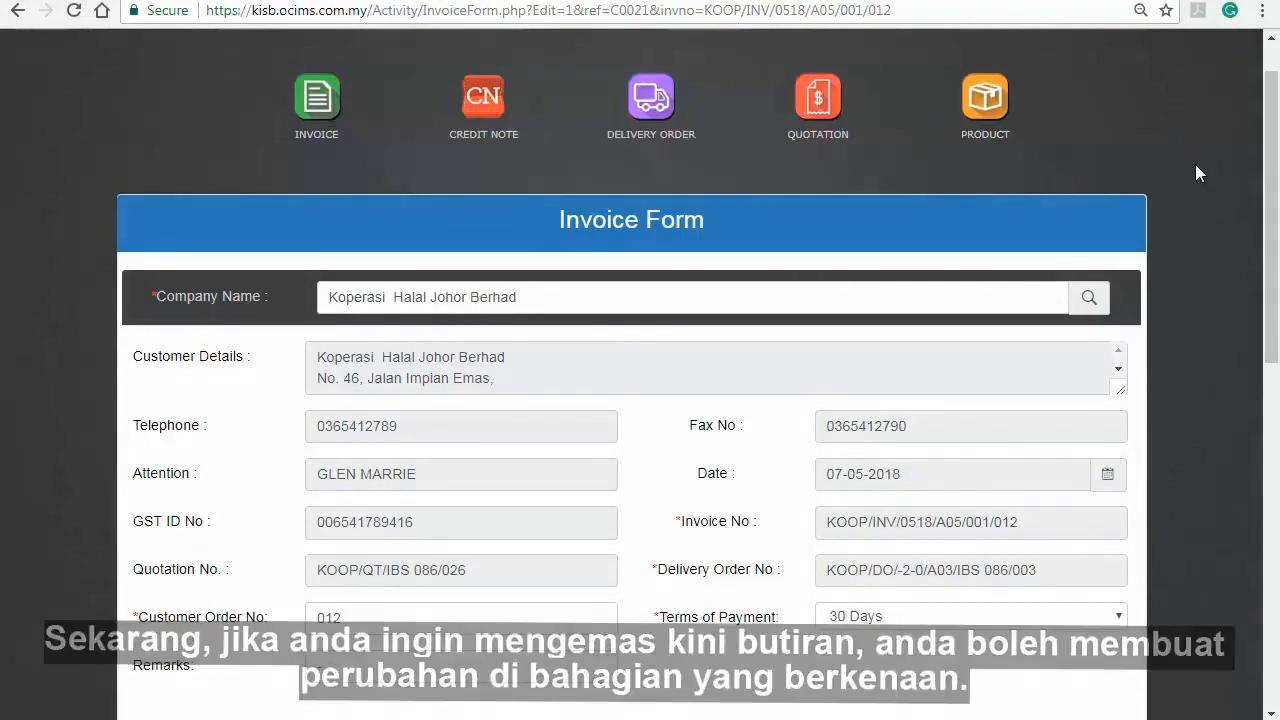
# Change the invoice's terms of payment to COD and update the invoice details
pyautogui.click(1046, 607)
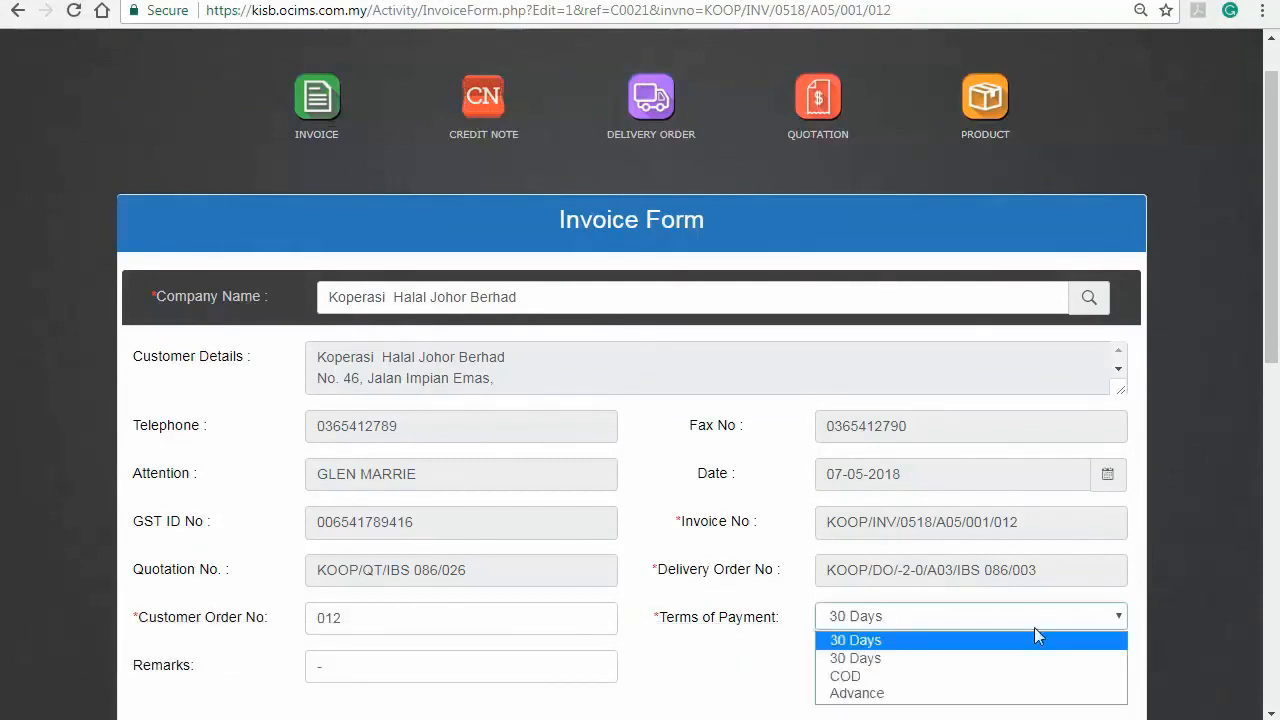
pyautogui.click(986, 676)
pyautogui.scroll(-3, 982, 684)
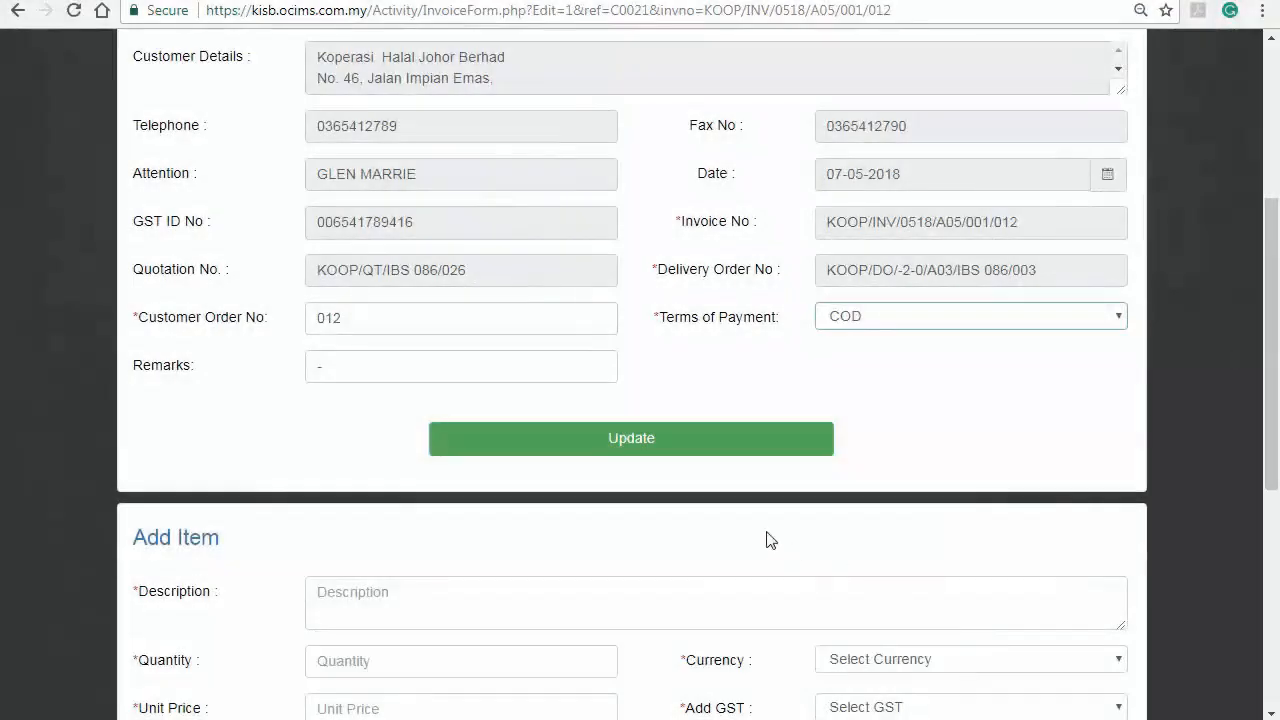
pyautogui.click(680, 451)
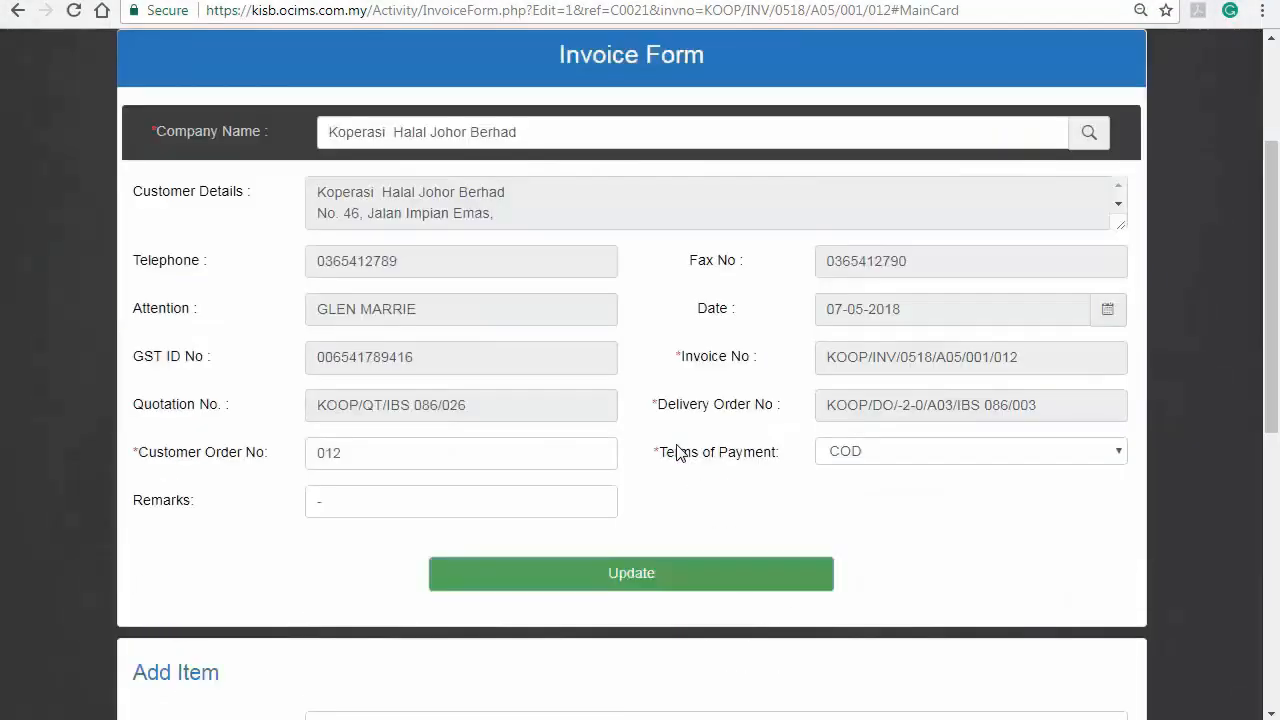
# Add the item "Ring File purple/yellow" with quantity 100, currency Malaysia Ringgit, unit price 6.00, GST SR(6%) and discount 5
pyautogui.scroll(-4, 1193, 335)
pyautogui.scroll(-2, 1196, 341)
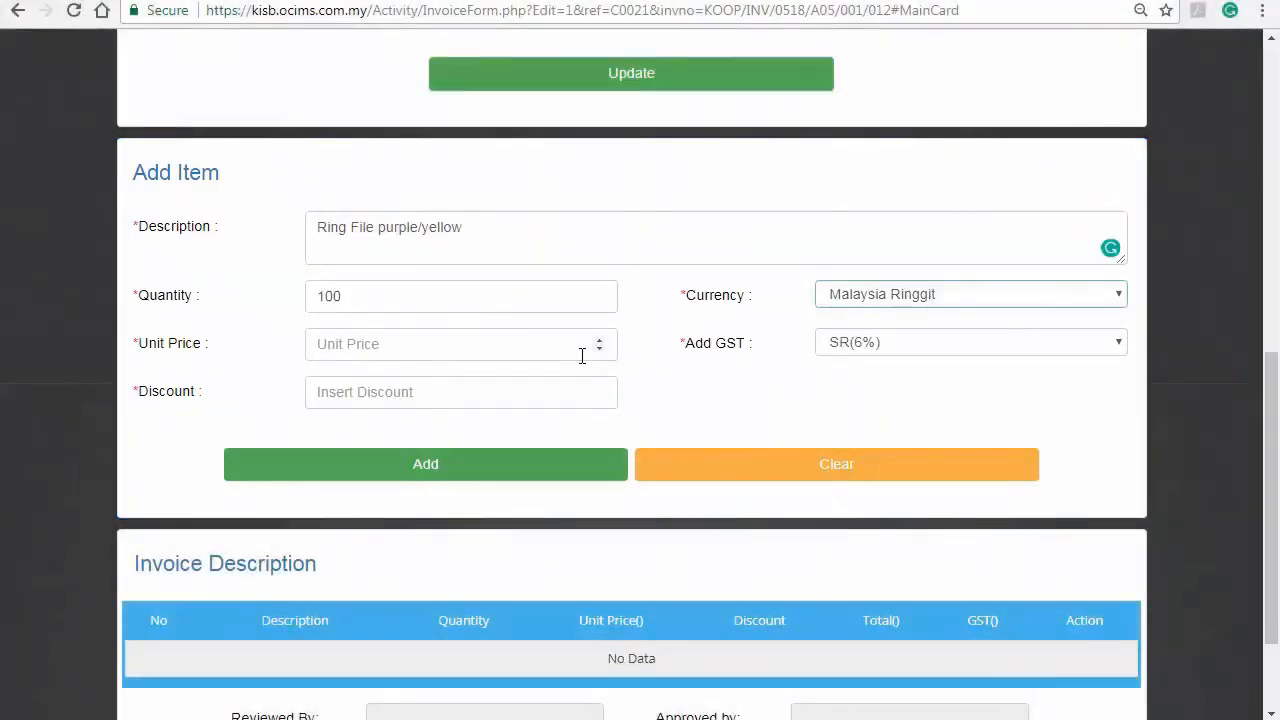
pyautogui.click(581, 356)
pyautogui.write('6.00')
pyautogui.click(950, 350)
pyautogui.click(944, 390)
pyautogui.click(527, 401)
pyautogui.write('5')
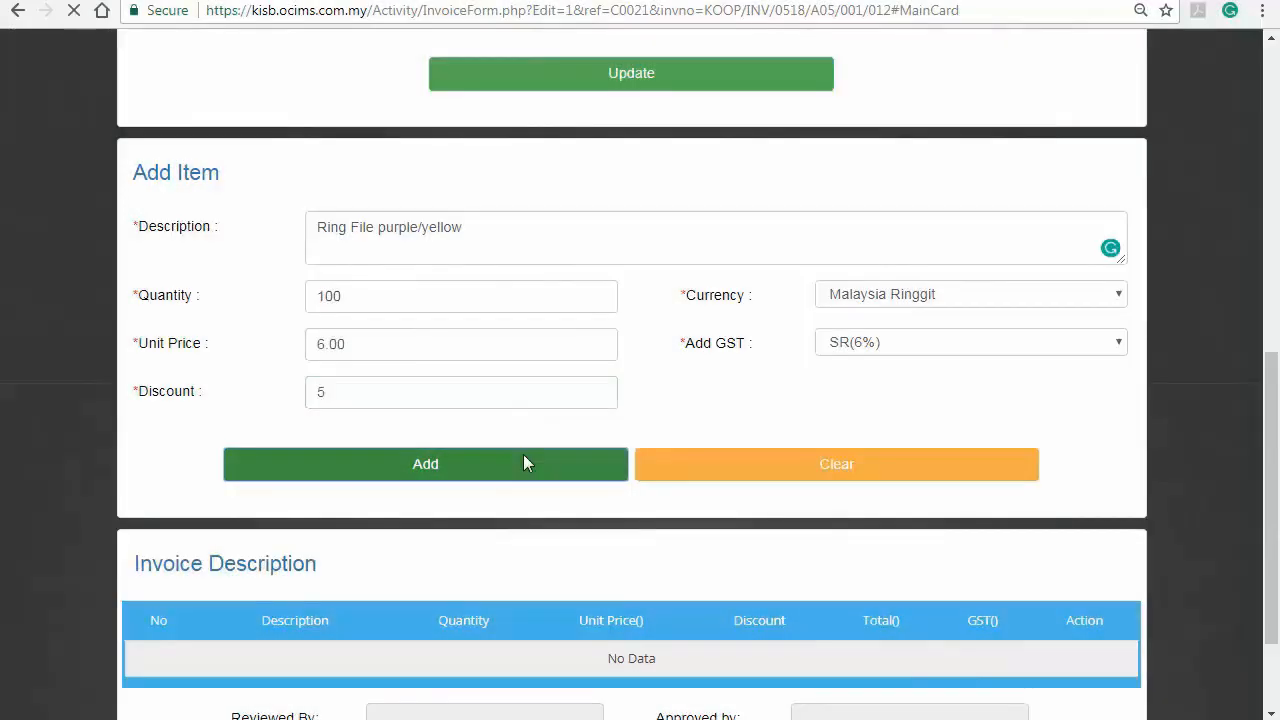
pyautogui.click(525, 463)
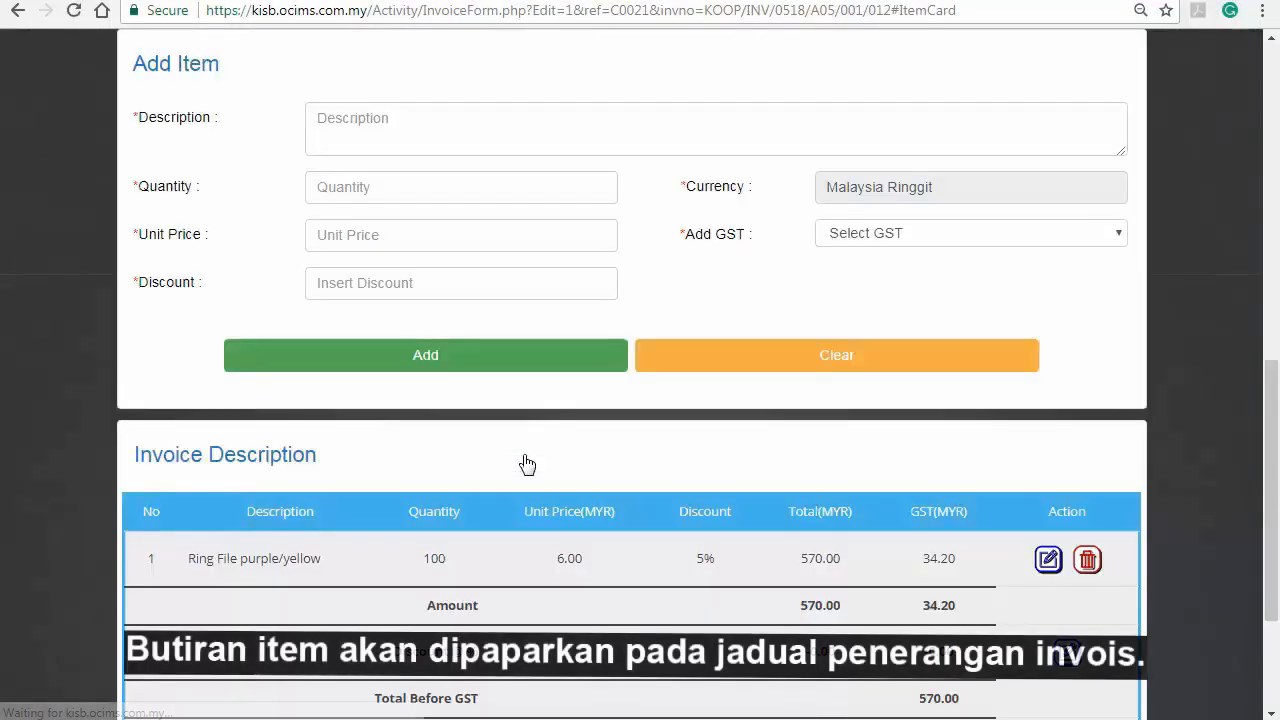
# Set the discount of the Ring File purple/yellow item to 4 and update the item
pyautogui.scroll(-2, 527, 463)
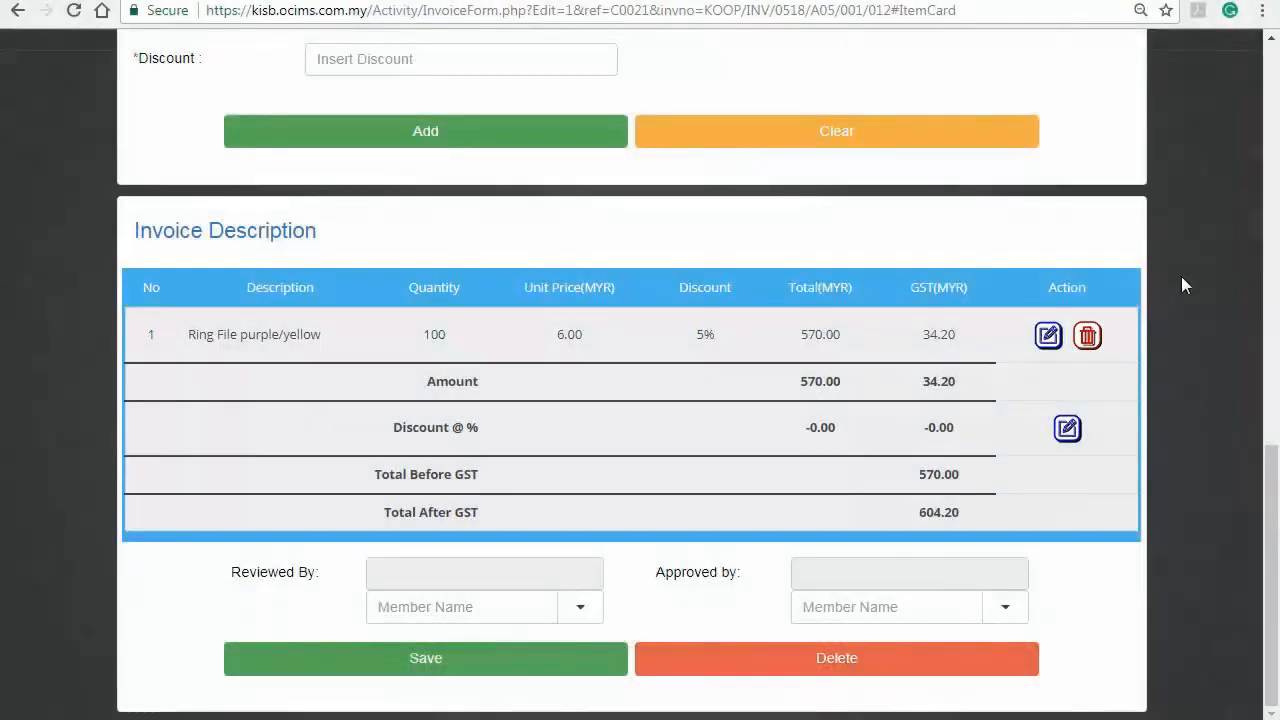
pyautogui.click(1047, 337)
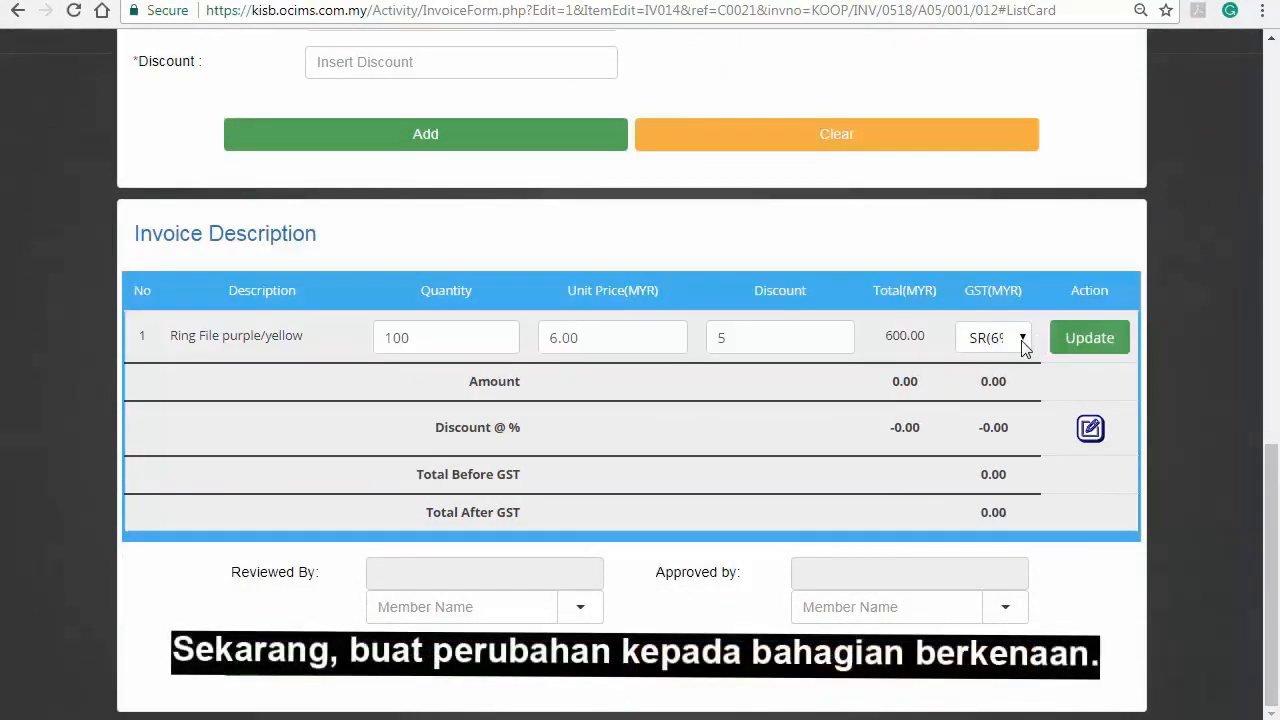
pyautogui.moveTo(728, 337); pyautogui.dragTo(697, 338)
pyautogui.write('4')
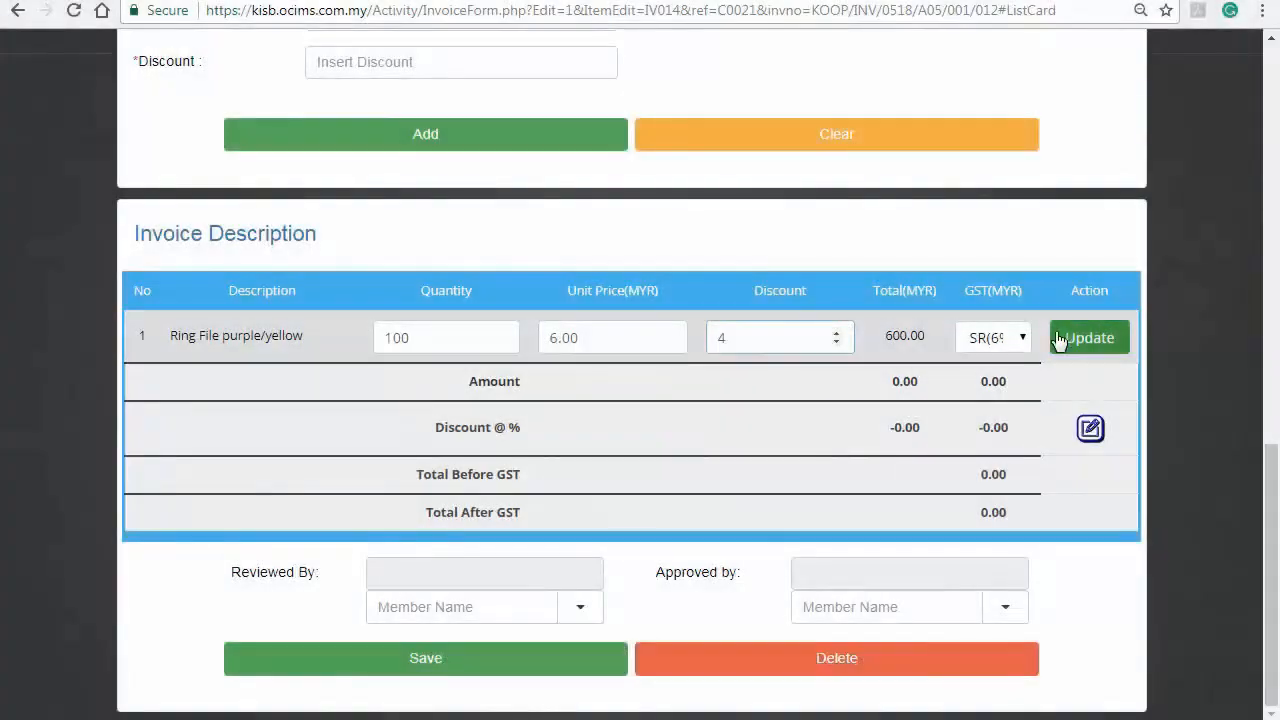
pyautogui.click(1060, 338)
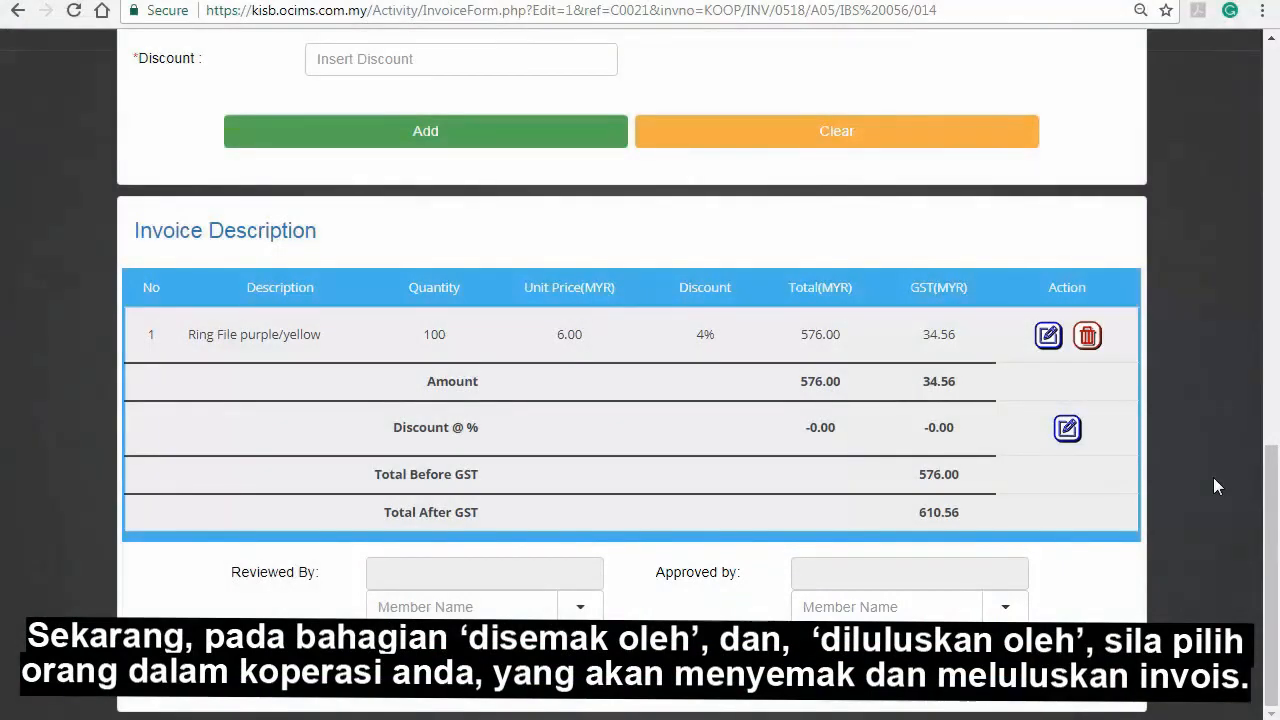
# Assign the member SKM001 as both reviewer and approver of the invoice and save it
pyautogui.click(580, 607)
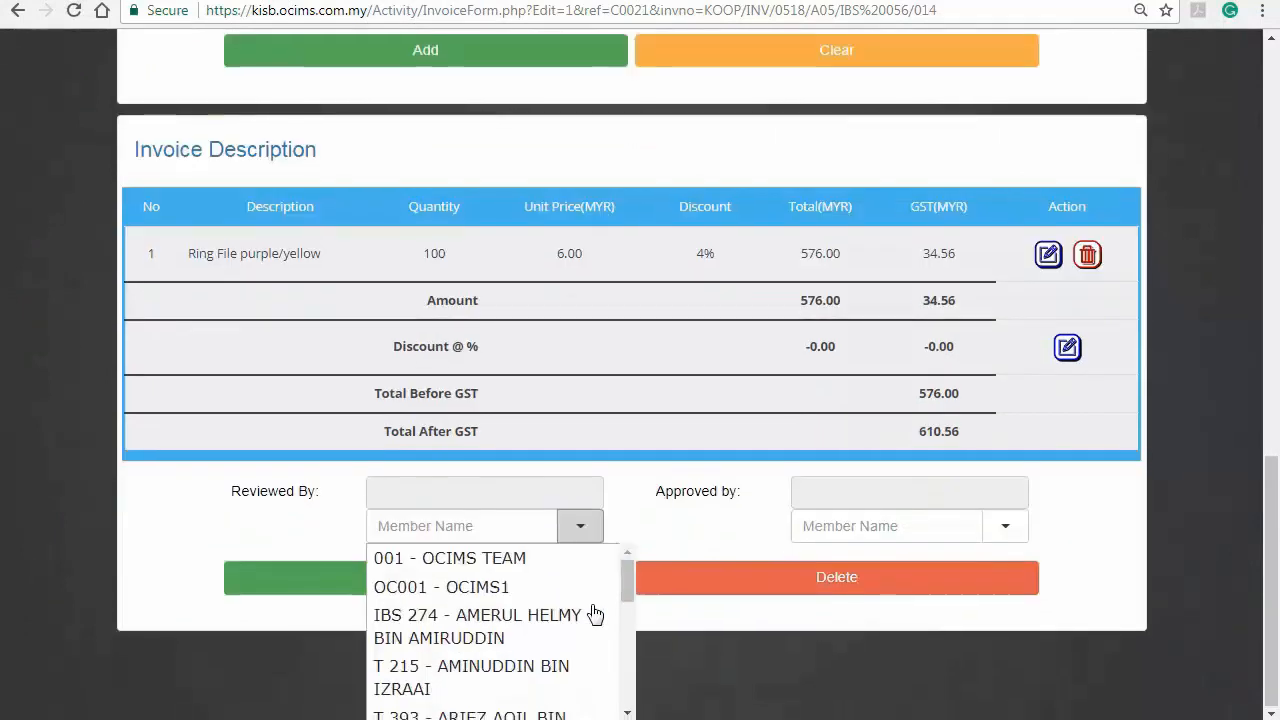
pyautogui.scroll(-10, 595, 613)
pyautogui.click(562, 607)
pyautogui.click(1006, 606)
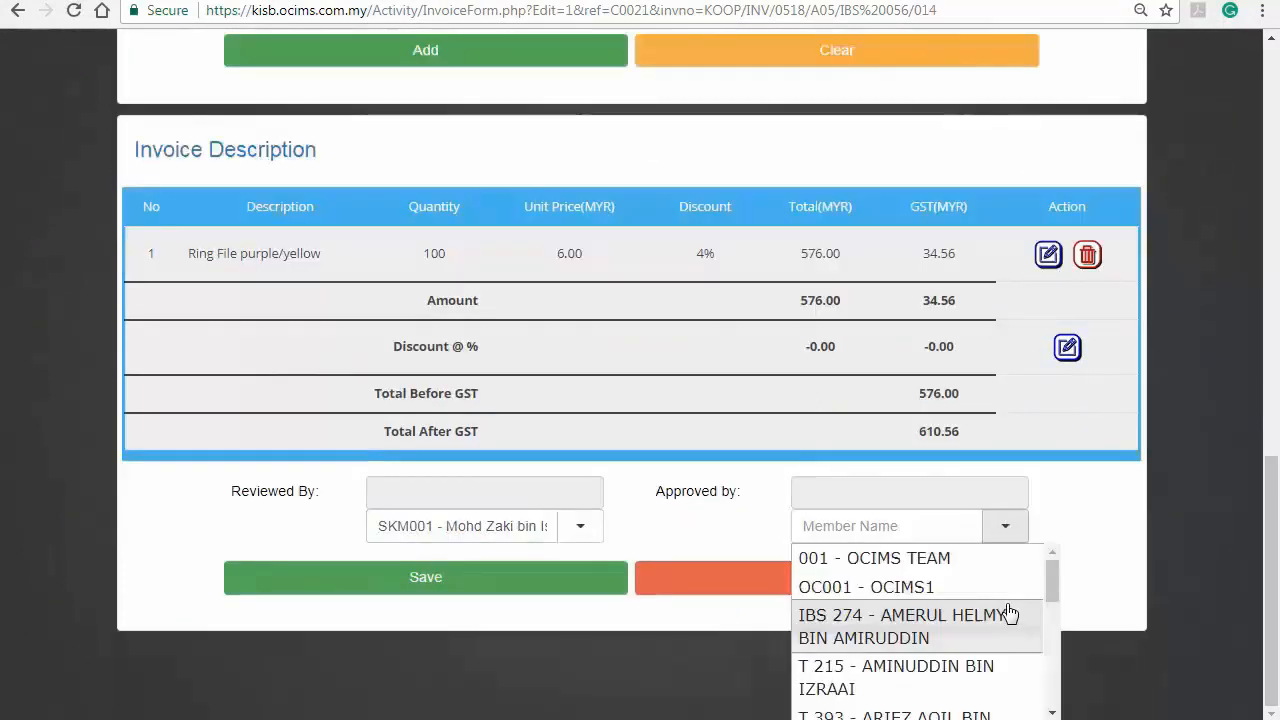
pyautogui.scroll(-10, 1010, 627)
pyautogui.click(968, 597)
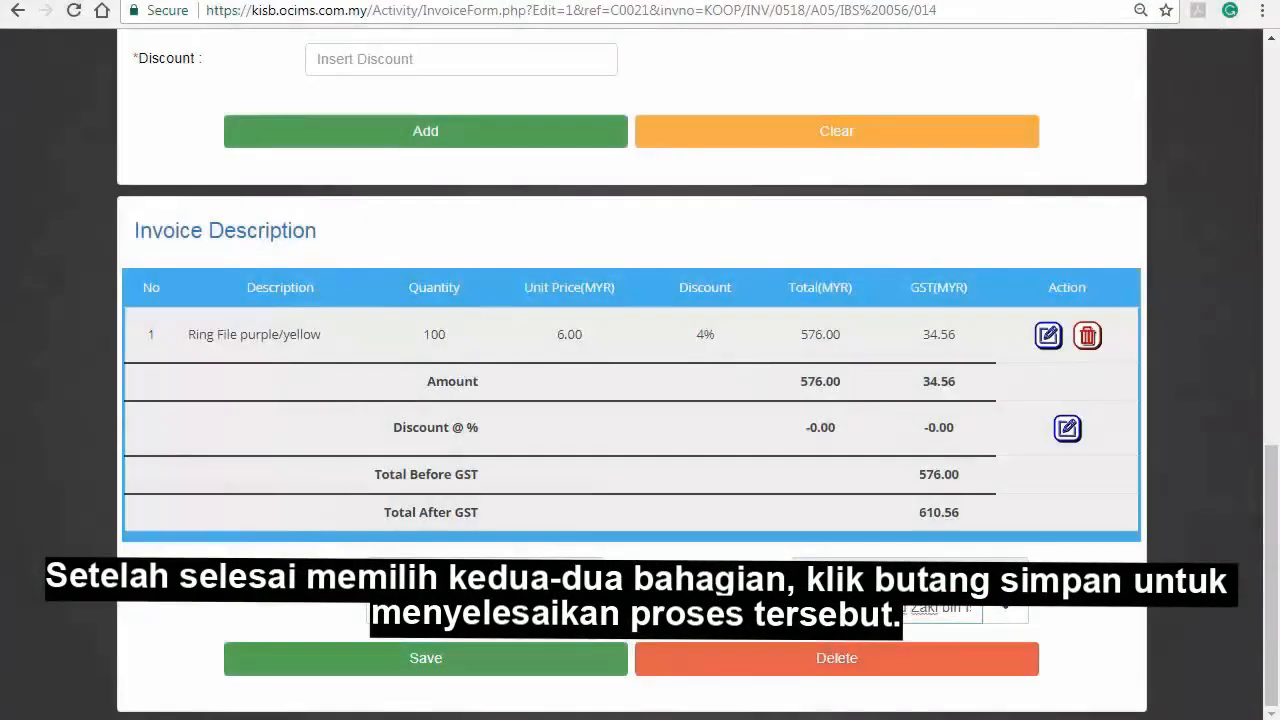
pyautogui.click(583, 655)
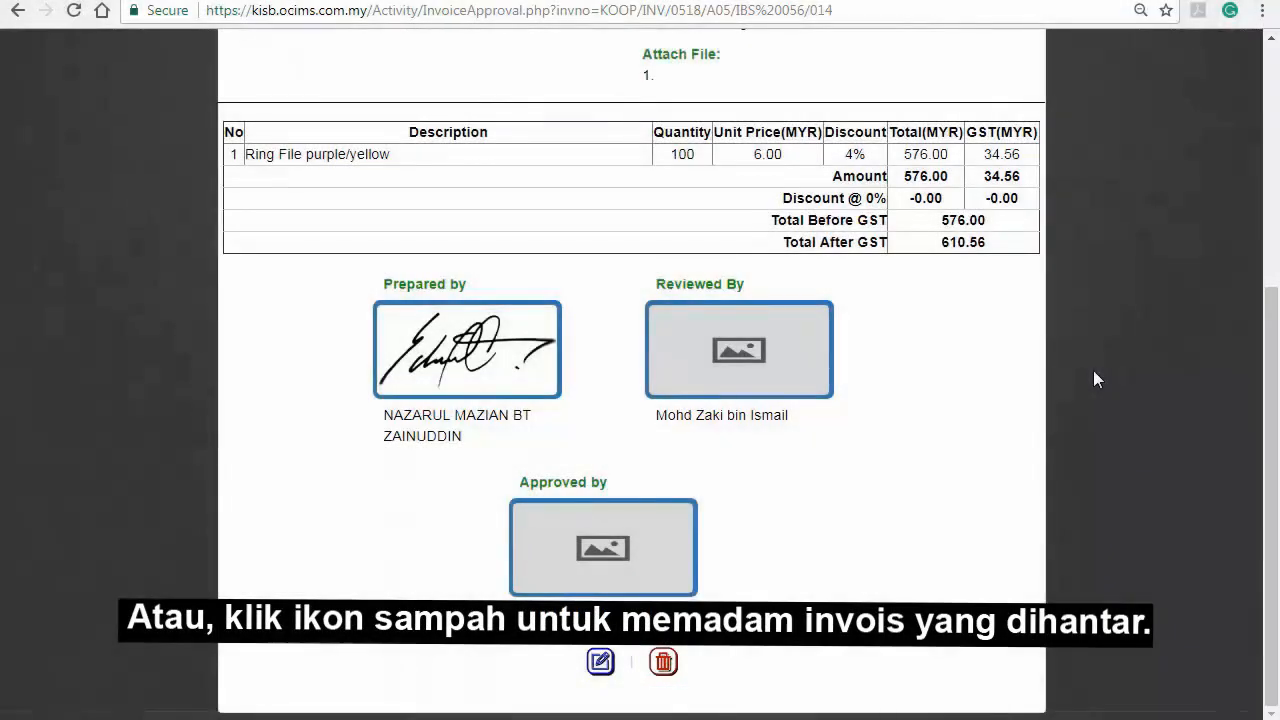
# Reopen the submitted invoice for editing, set its overall discount to 5%, and save the invoice
pyautogui.click(600, 662)
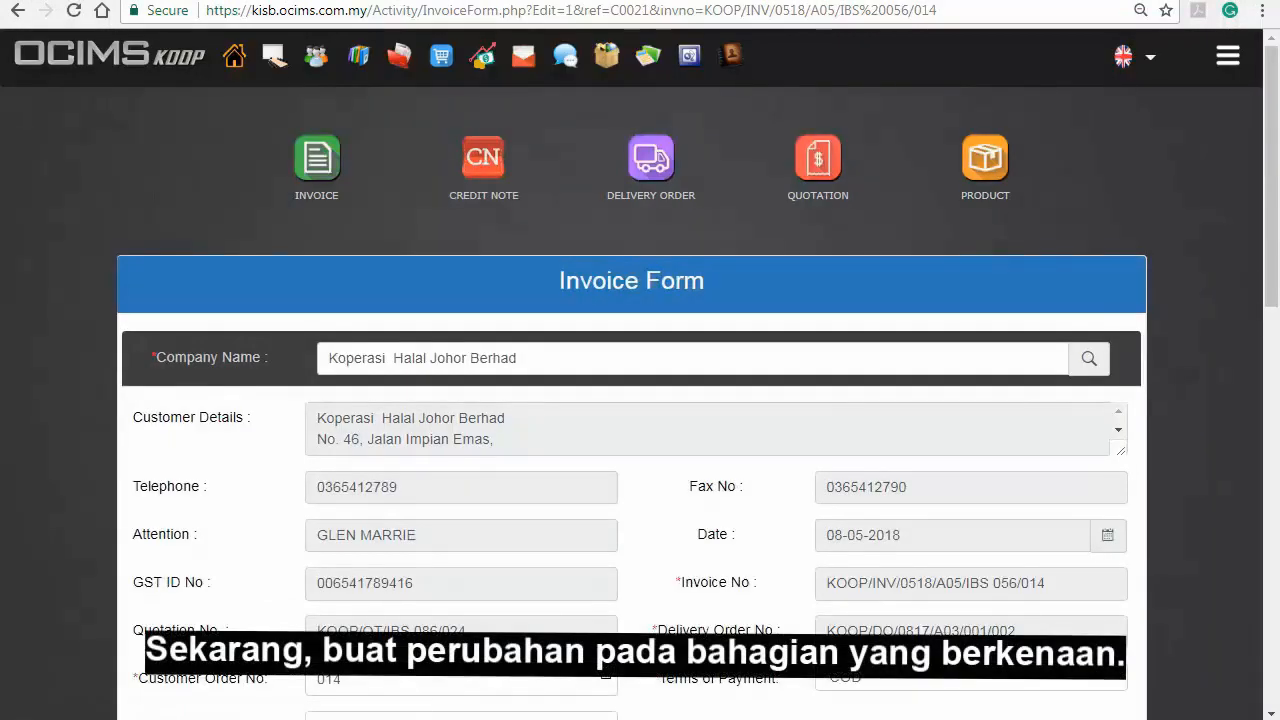
pyautogui.scroll(-10, 603, 666)
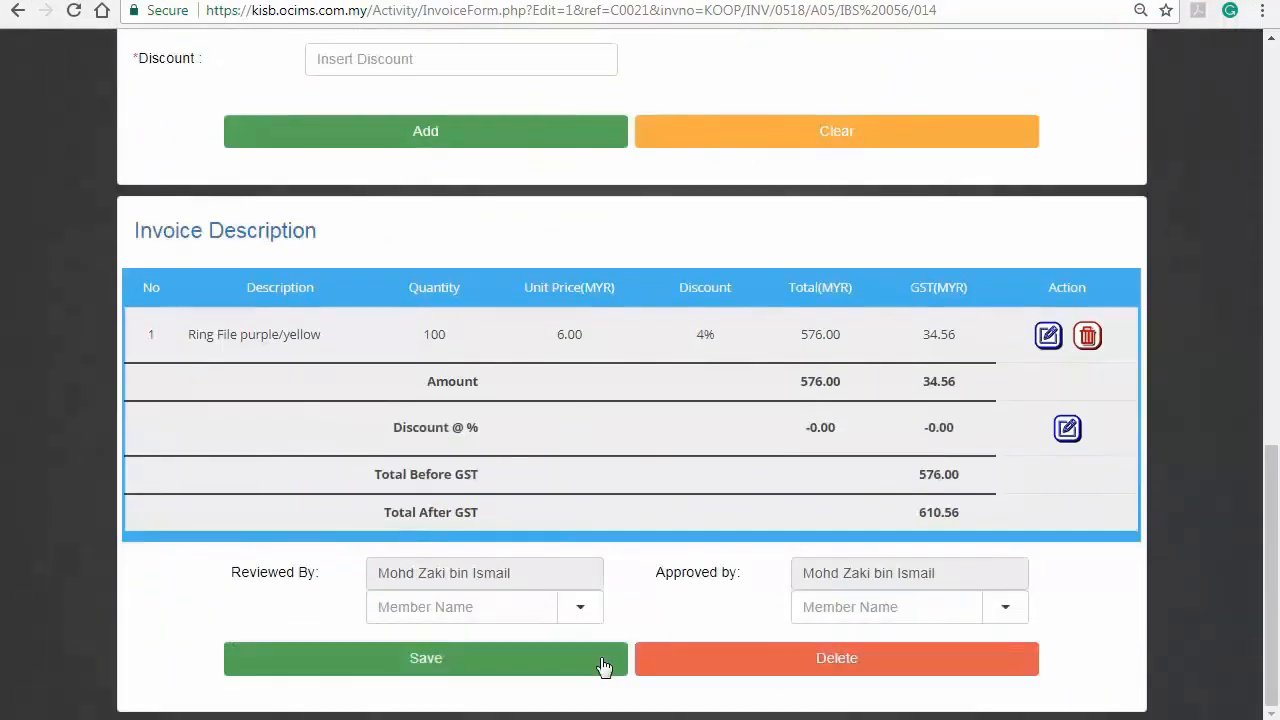
pyautogui.click(1067, 428)
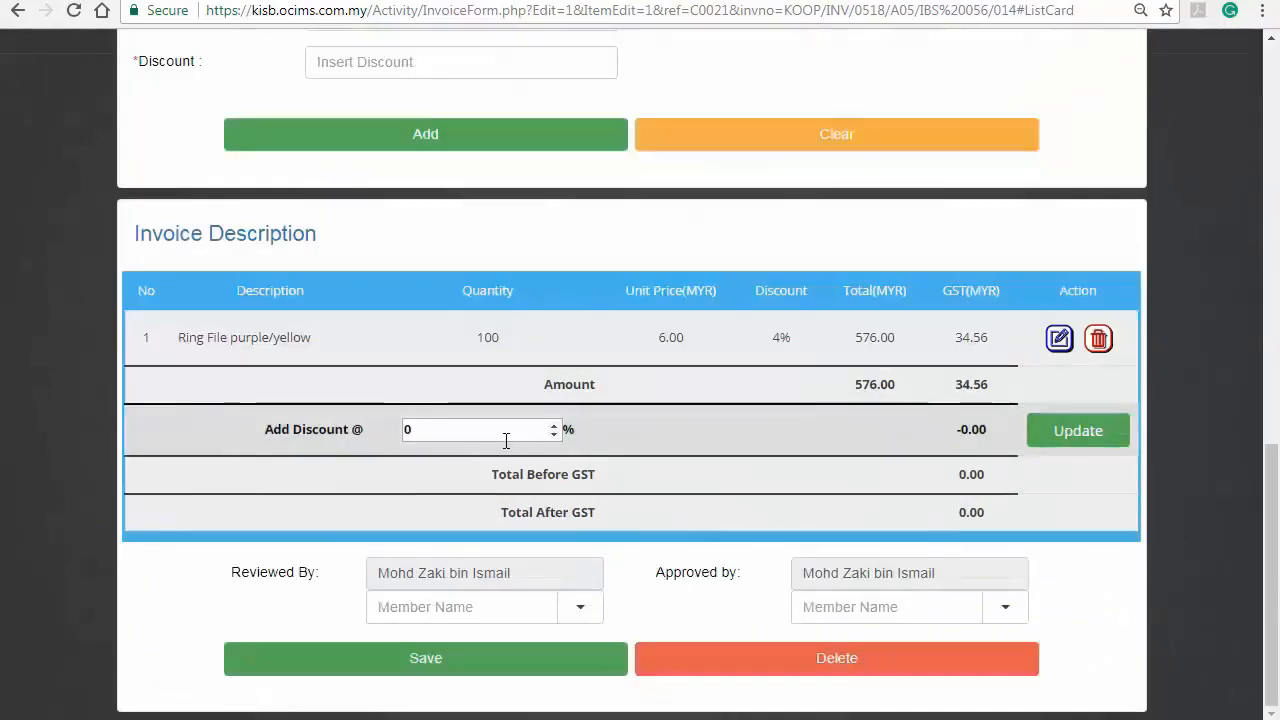
pyautogui.write('5')
pyautogui.click(1046, 435)
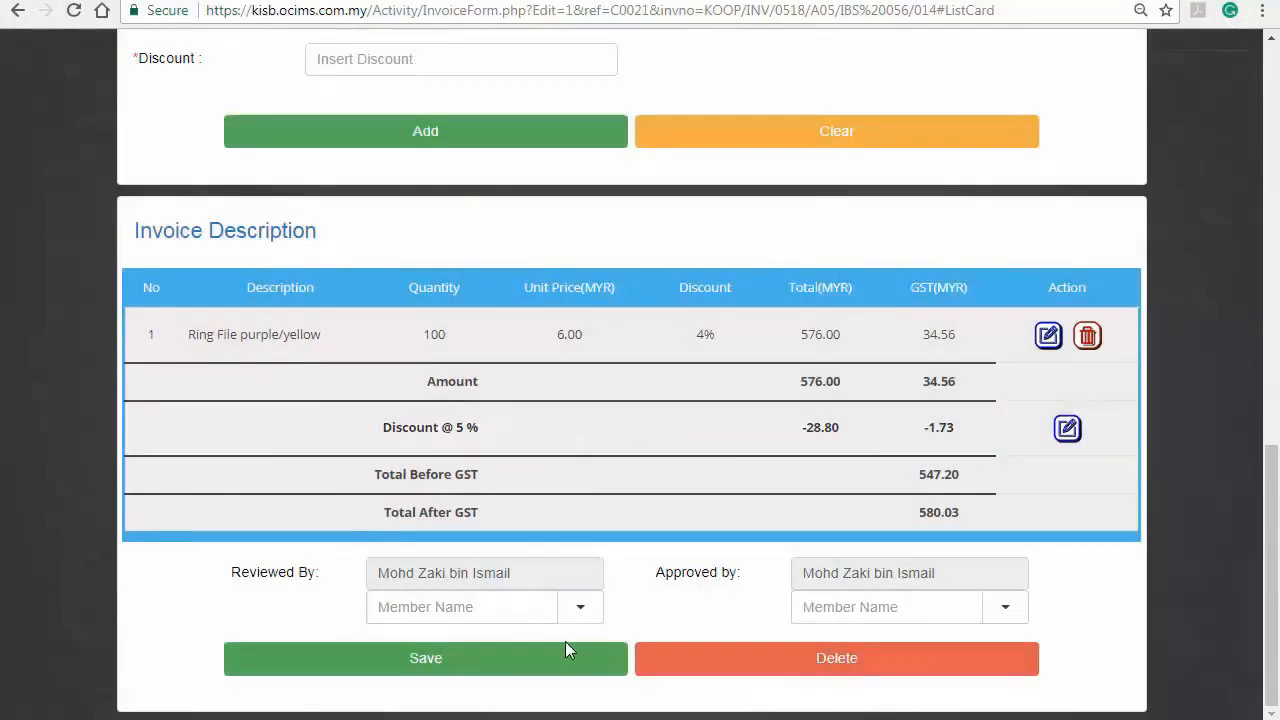
pyautogui.click(565, 650)
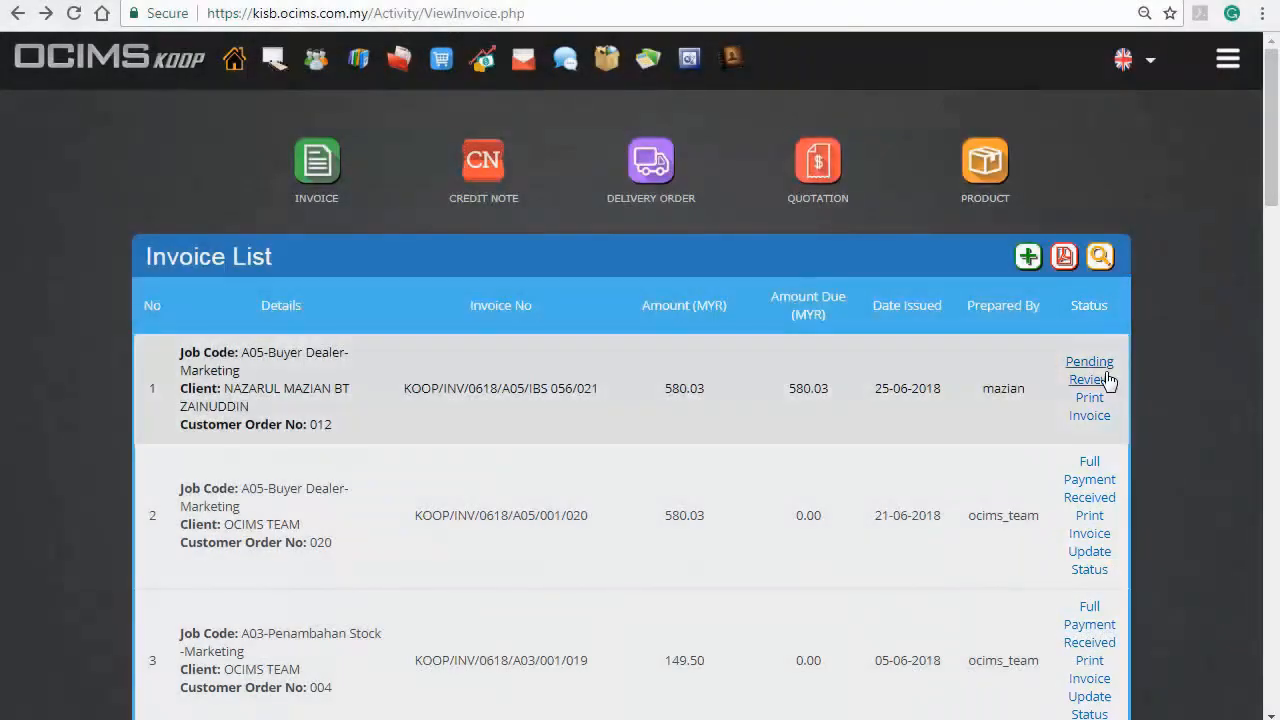
# Open the pending-review invoice from the invoice list and approve it as reviewer and as approver
pyautogui.click(1105, 380)
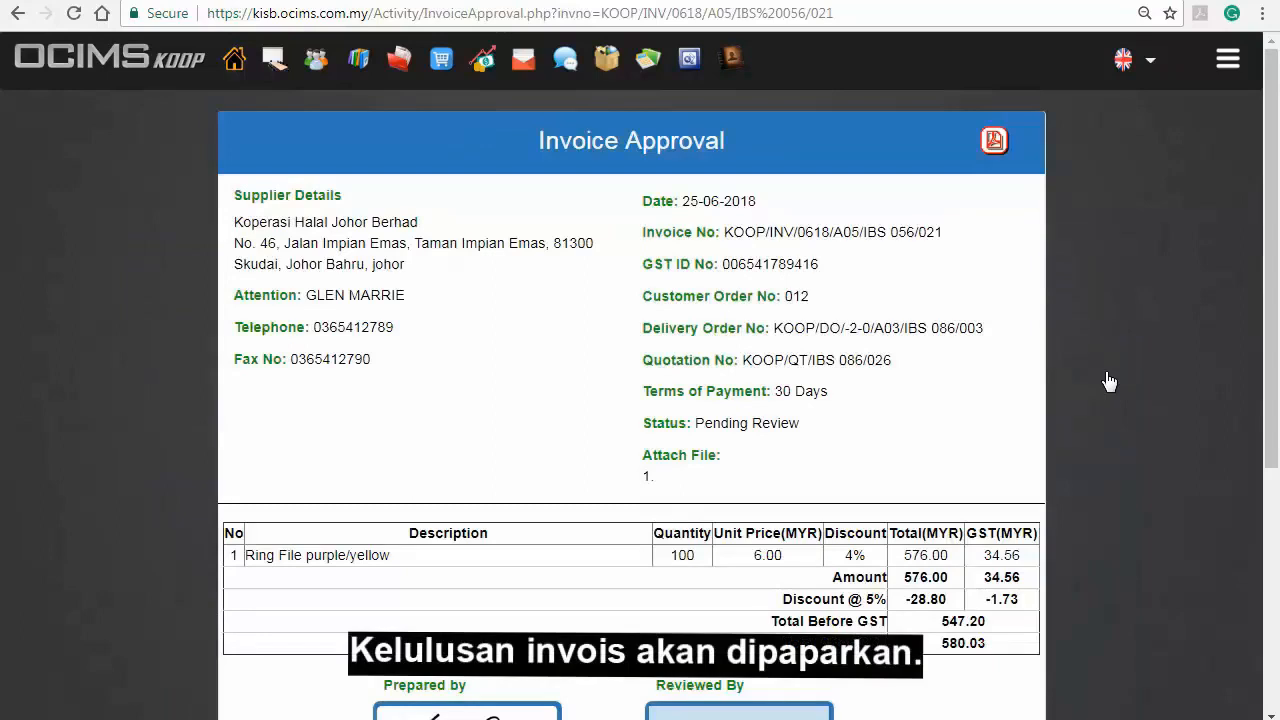
pyautogui.scroll(-4, 1110, 381)
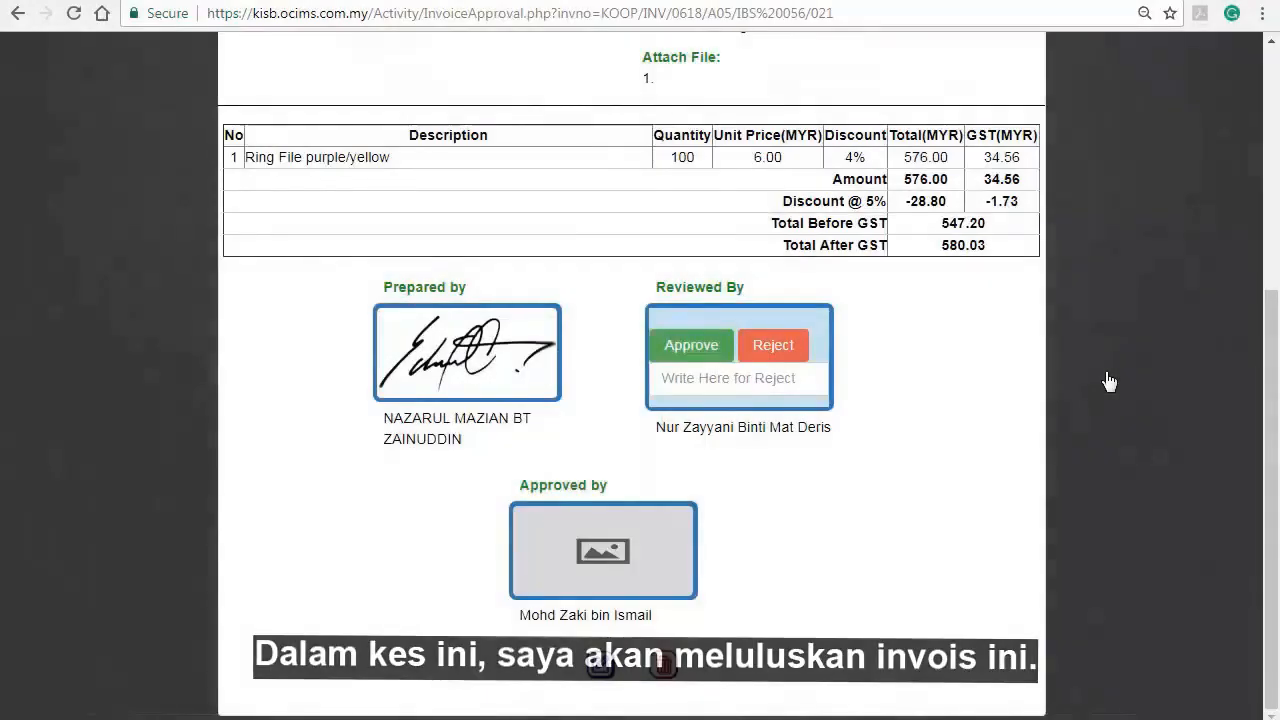
pyautogui.click(691, 345)
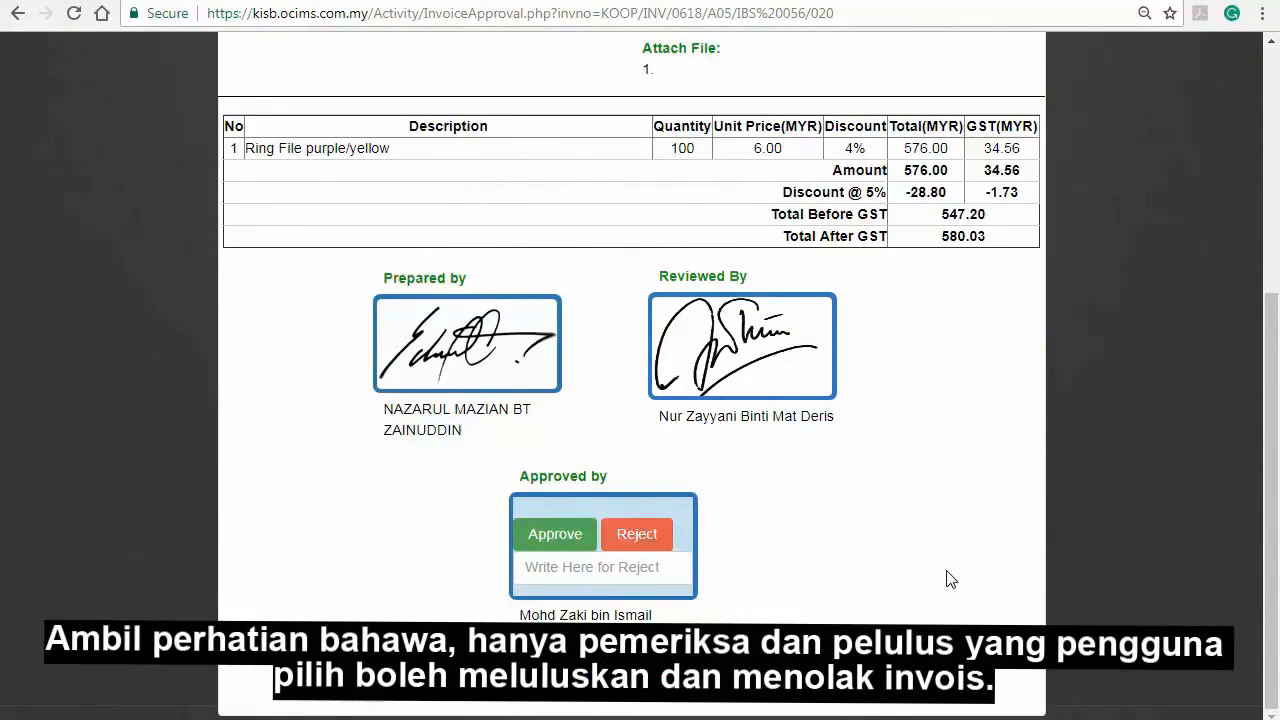
pyautogui.click(578, 537)
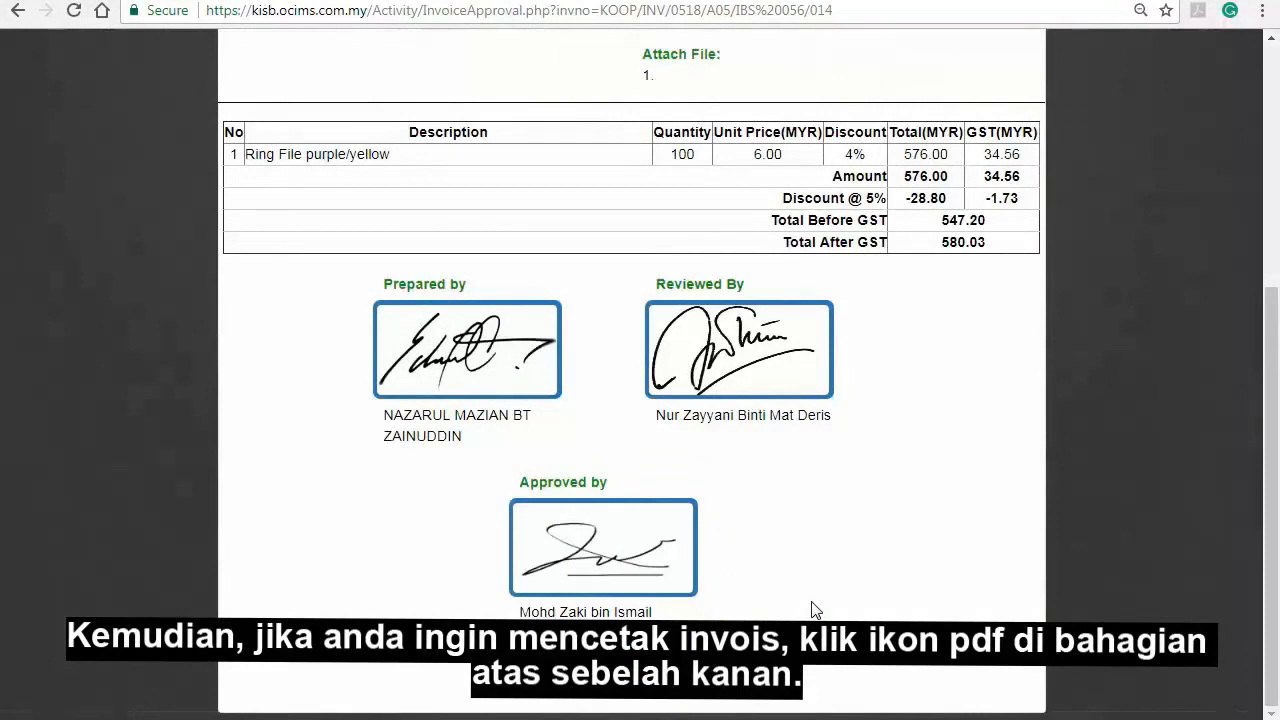
# Open the PDF version of the approved invoice for printing
pyautogui.scroll(4, 815, 610)
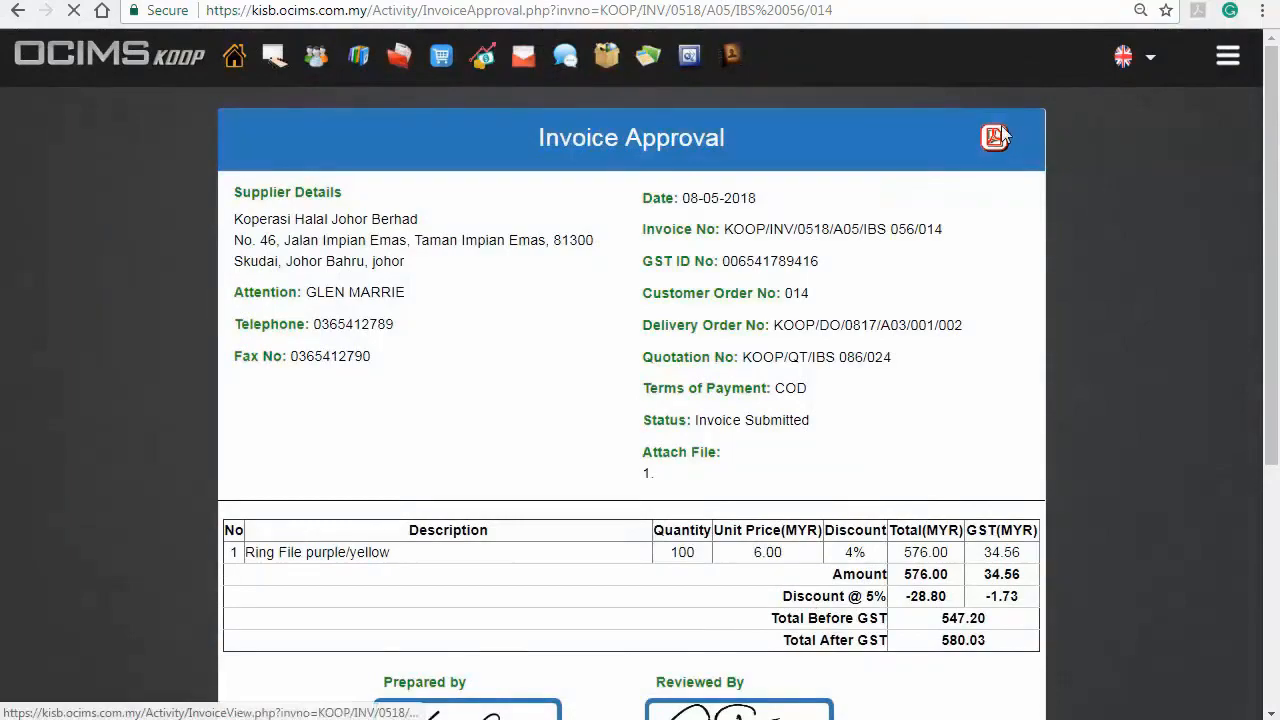
pyautogui.click(997, 136)
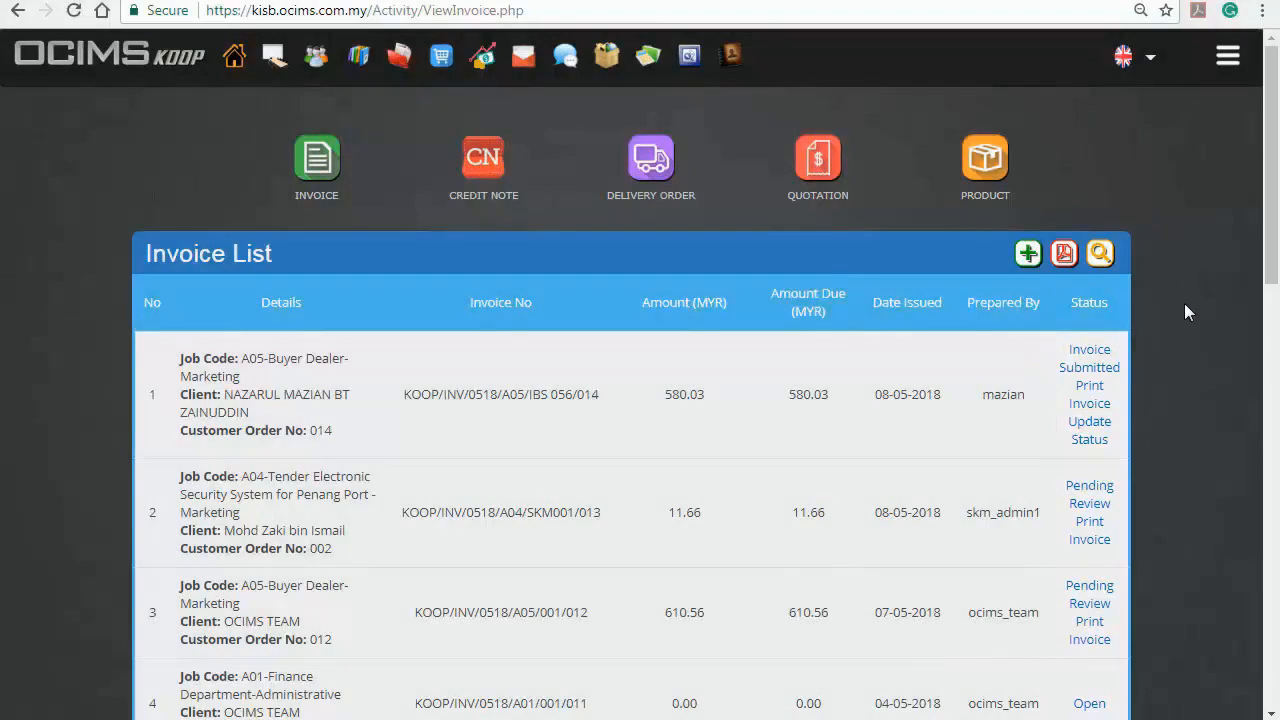
# Open the status update for the first listed invoice and set its status to Full Payment Received with date of work done 19-06-2018
pyautogui.click(1092, 426)
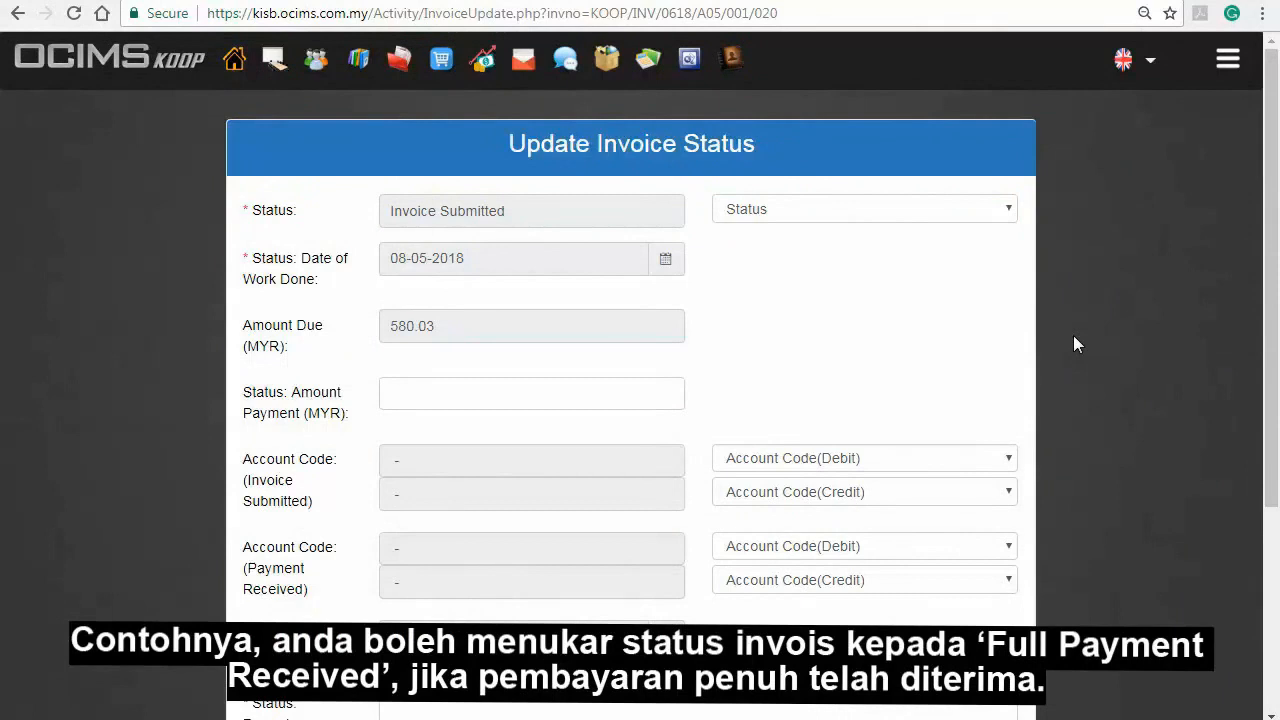
pyautogui.click(930, 214)
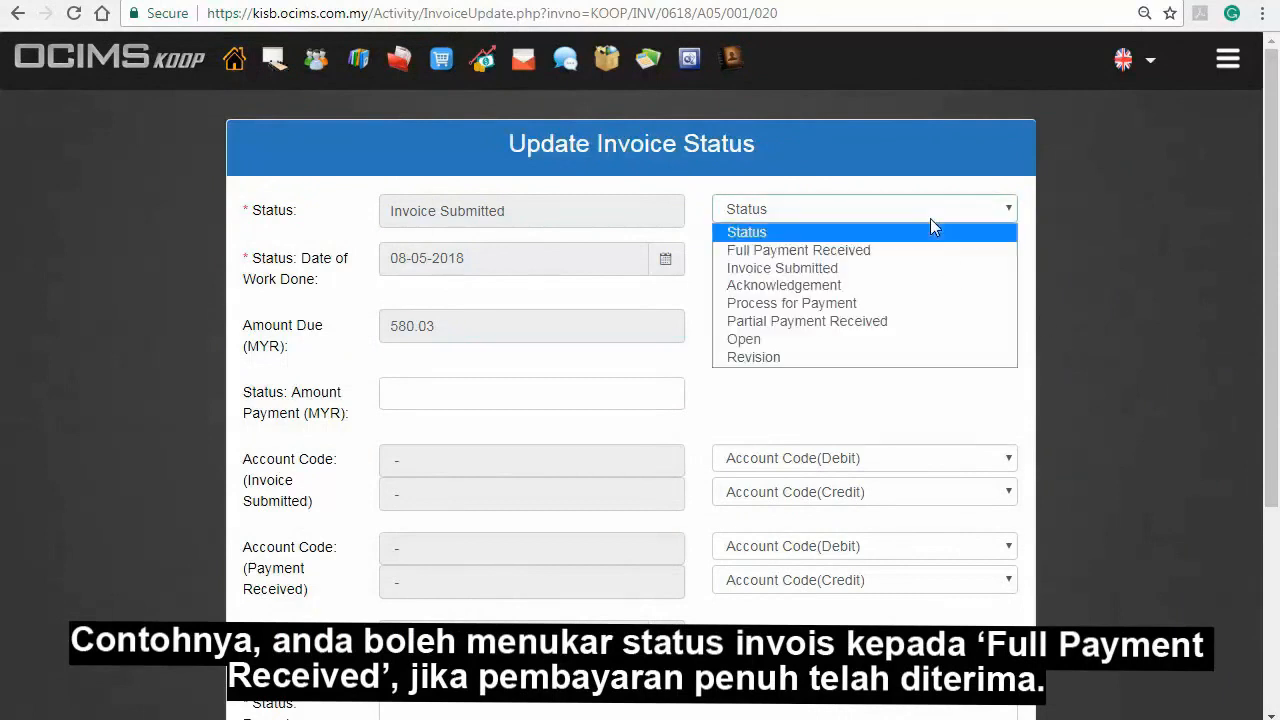
pyautogui.click(933, 255)
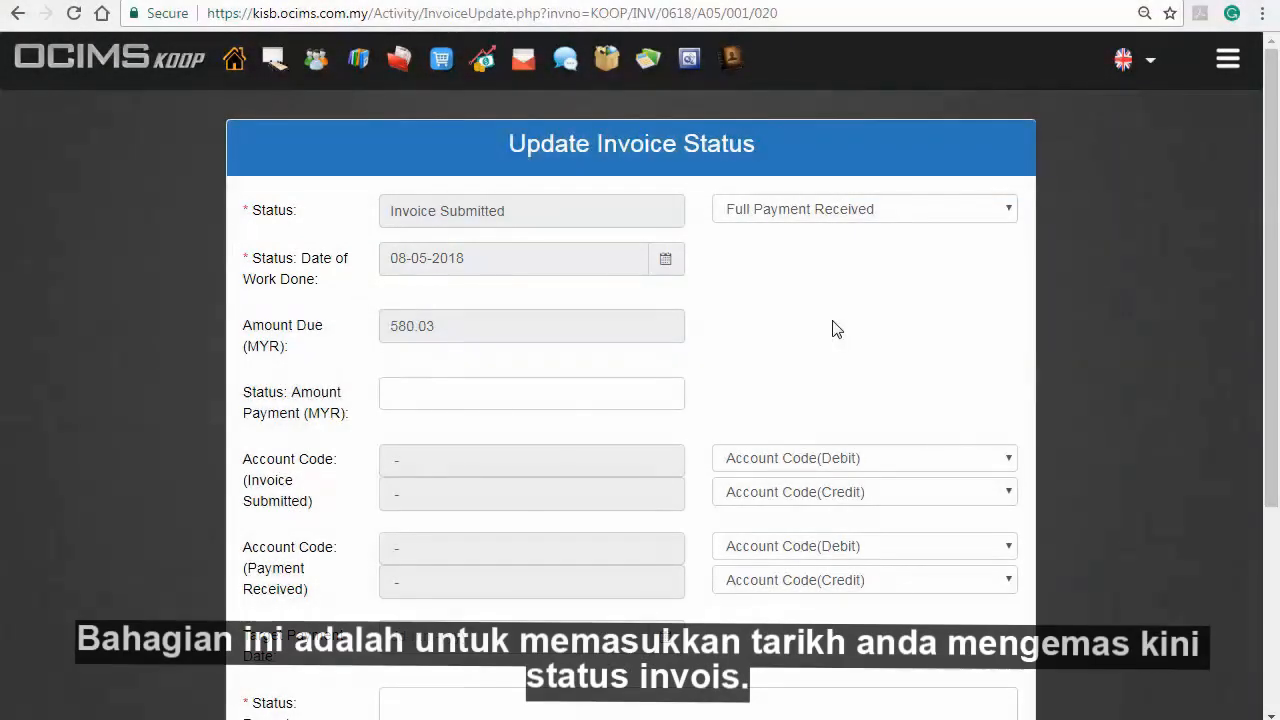
pyautogui.click(665, 260)
pyautogui.click(558, 297)
pyautogui.click(457, 433)
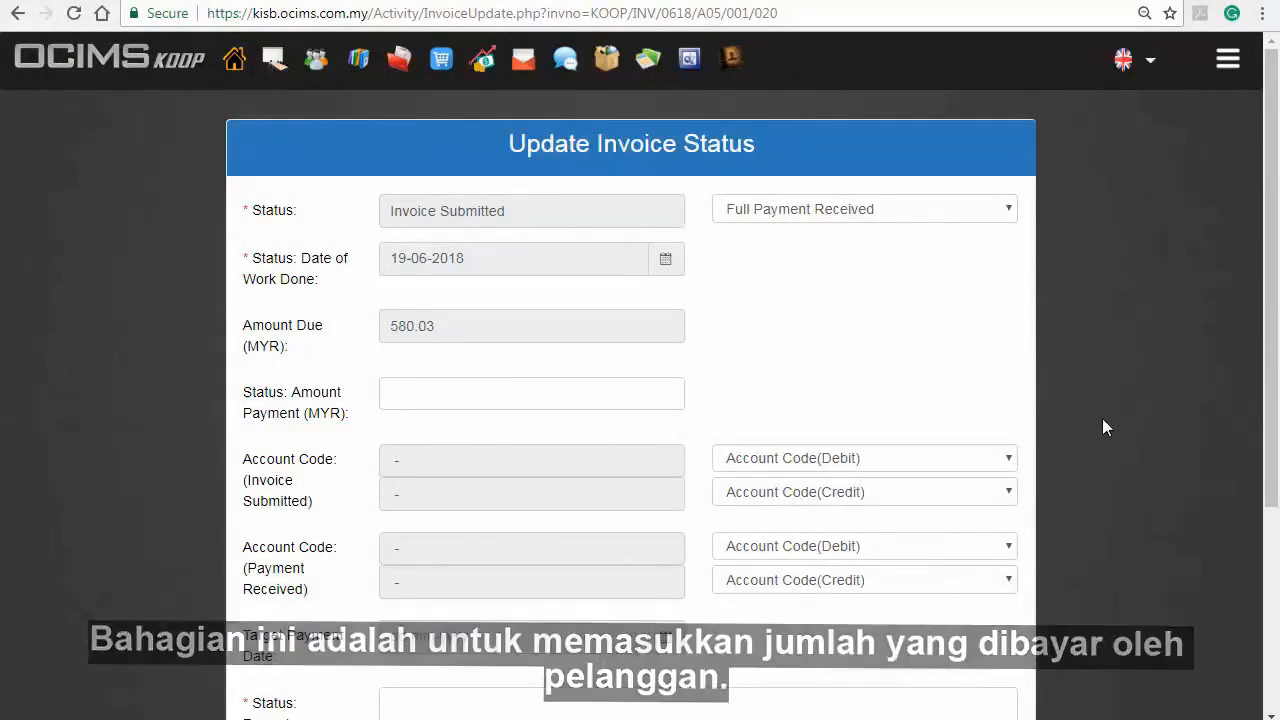
# Enter 580.03 as the amount of payment in the invoice status update
pyautogui.click(504, 389)
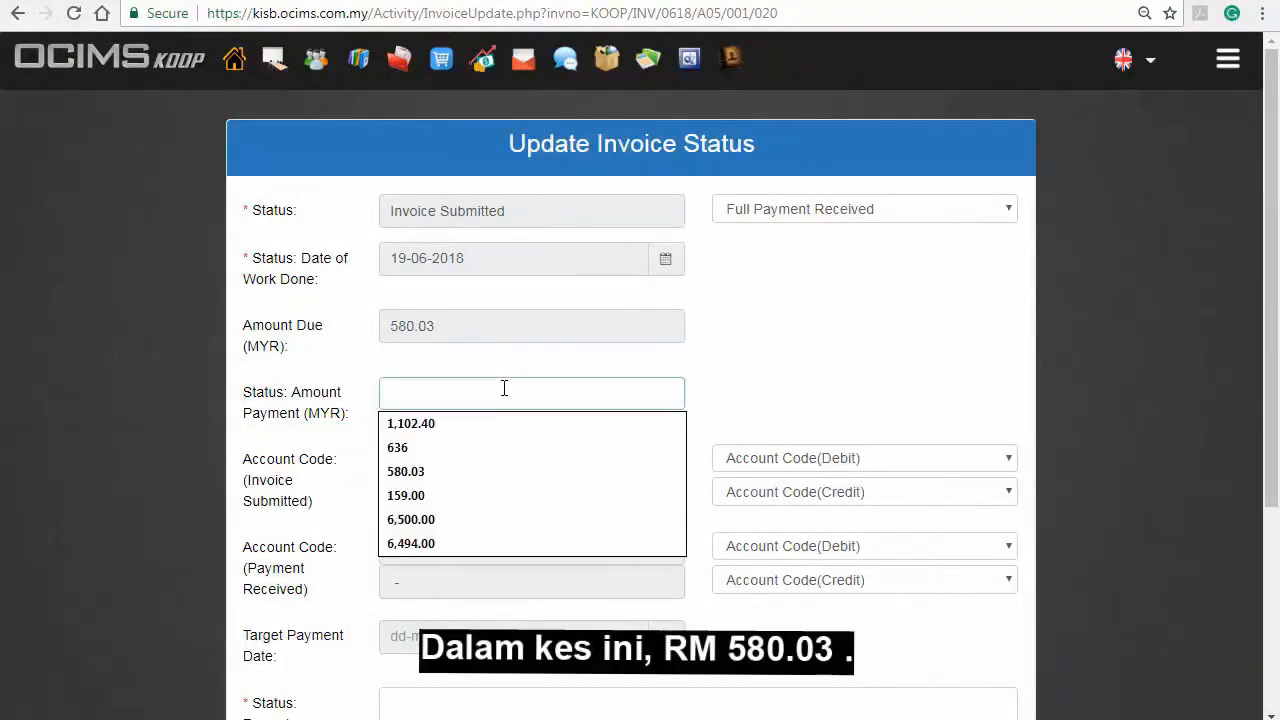
pyautogui.write('580.03')
pyautogui.click(846, 404)
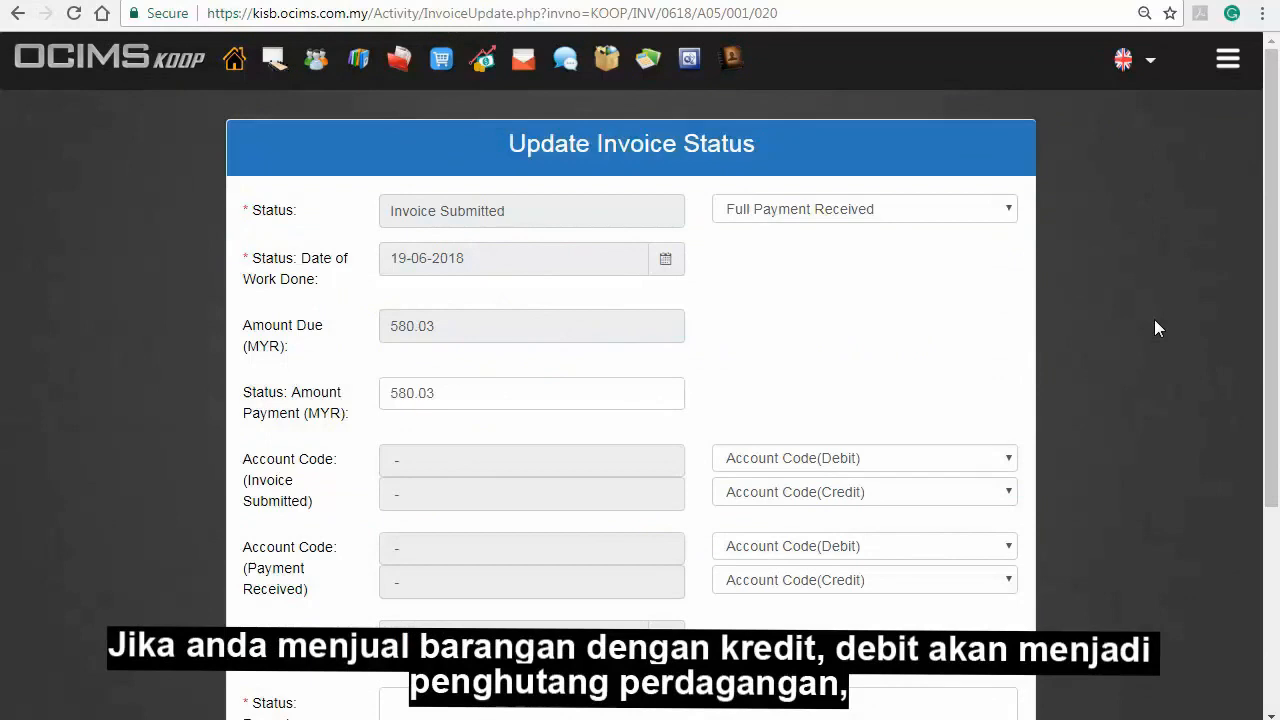
# Set the Invoice Submitted account codes to debit 1-3100 - Trade Debtors and credit 4-1000 - Income- Sales & Services
pyautogui.click(980, 460)
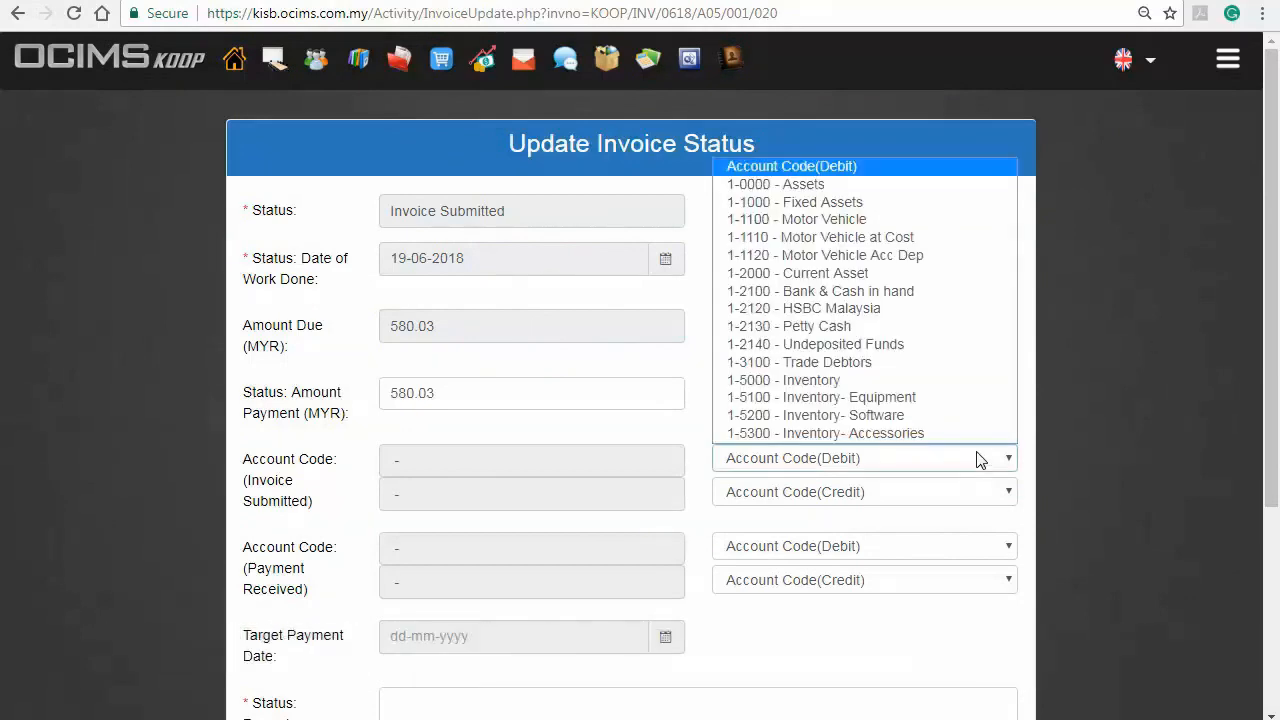
pyautogui.click(936, 362)
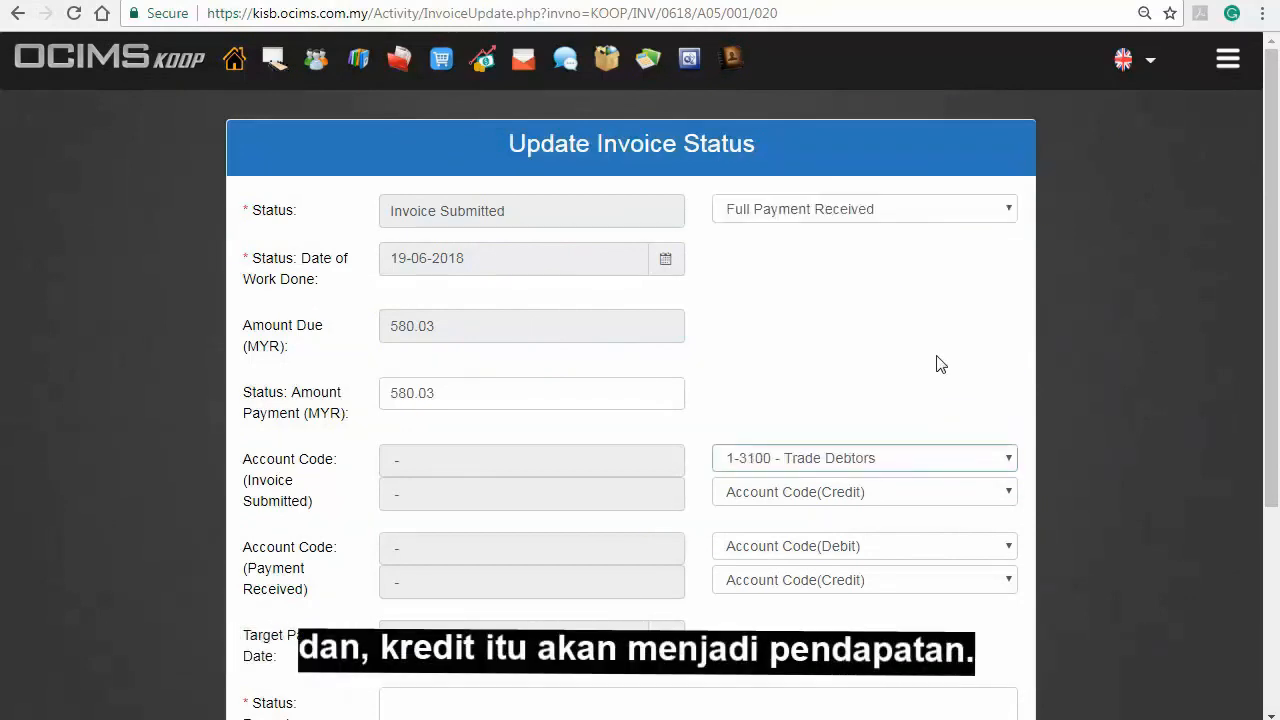
pyautogui.click(960, 490)
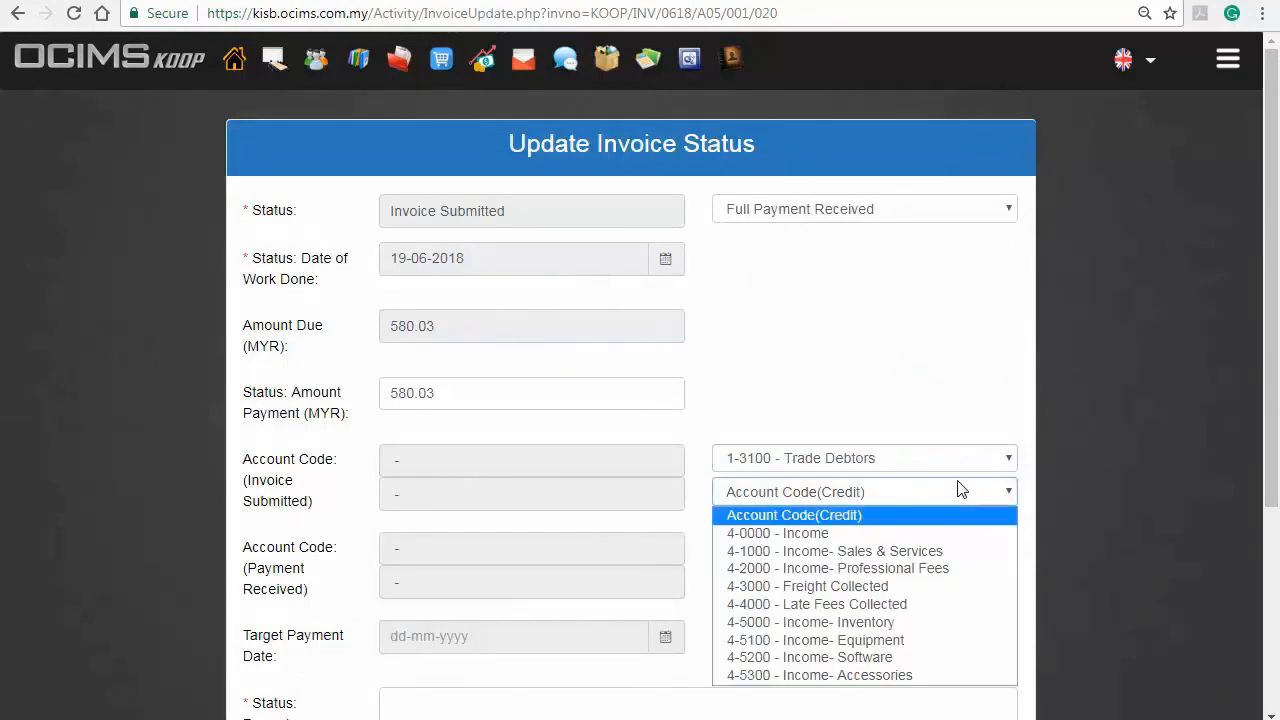
pyautogui.click(946, 551)
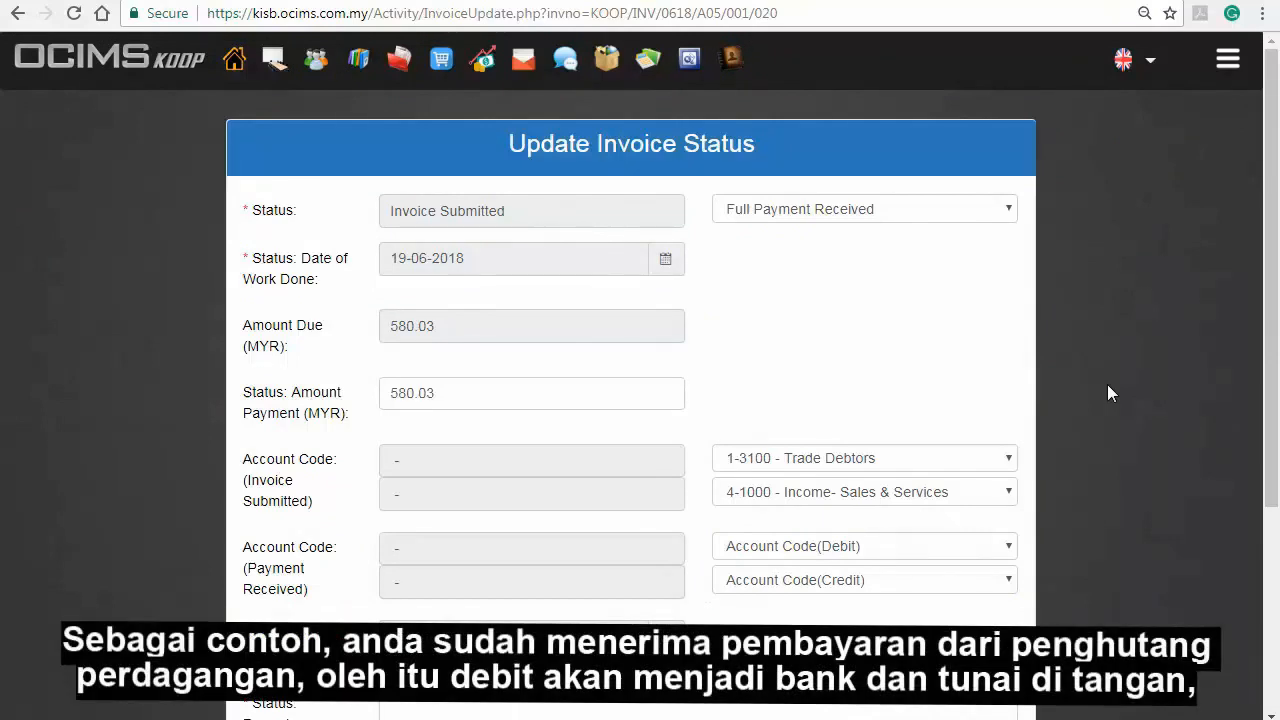
# Set the Payment Received account codes to debit 1-2100 - Bank & Cash in hand and credit 1-3100 - Trade Debtors
pyautogui.click(946, 545)
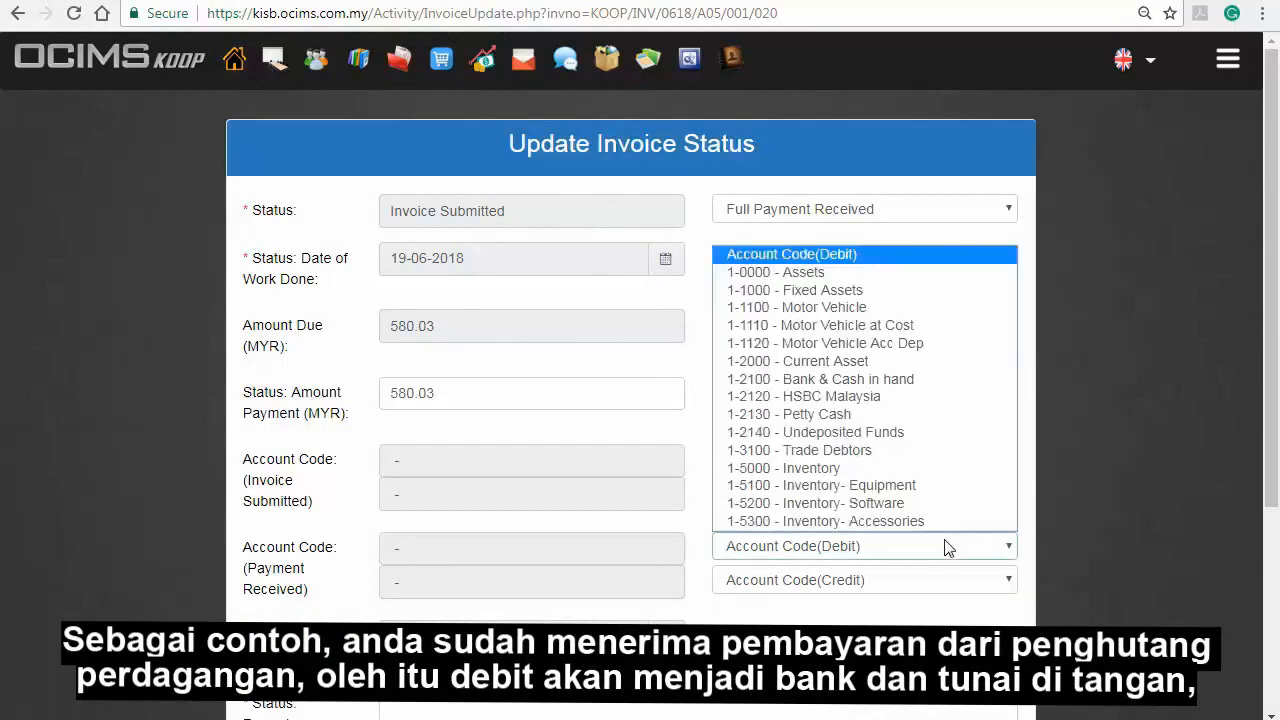
pyautogui.click(918, 381)
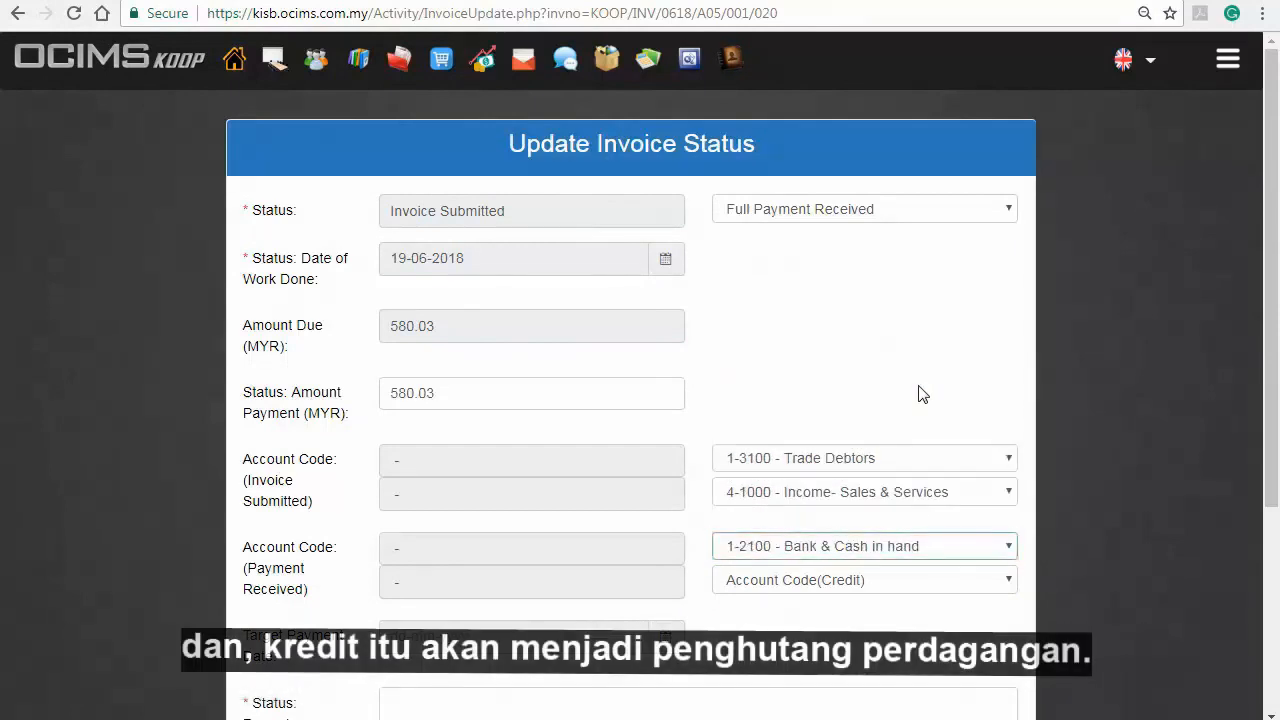
pyautogui.click(917, 578)
pyautogui.click(882, 488)
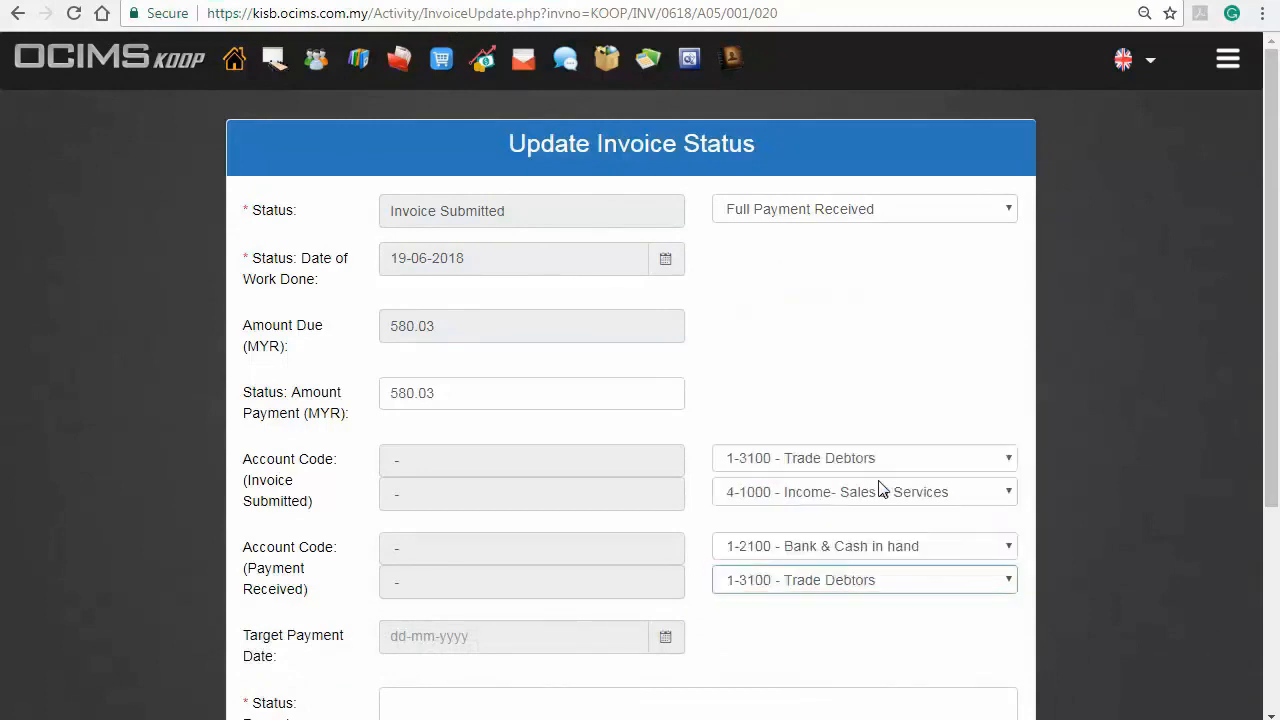
# Set the target payment date to 19-06-2018, enter the remarks "Payment received on 18/6/2018", and save the status update
pyautogui.scroll(-2, 1177, 338)
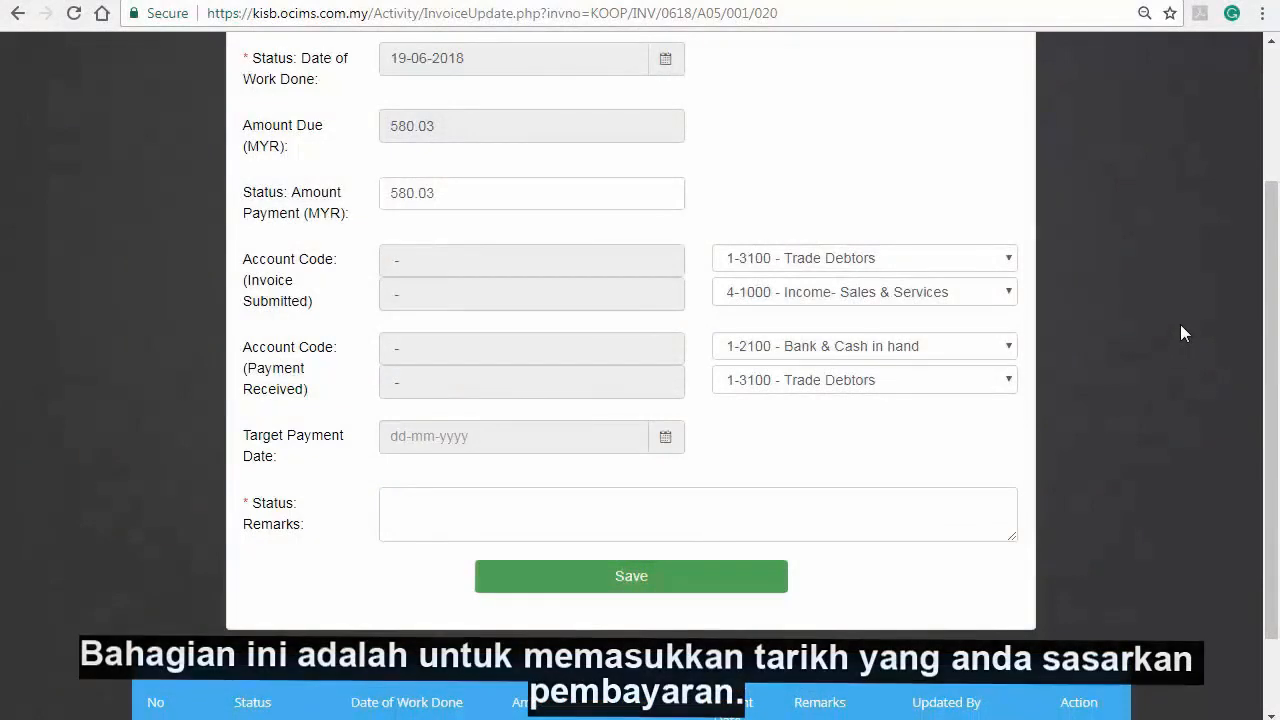
pyautogui.click(665, 437)
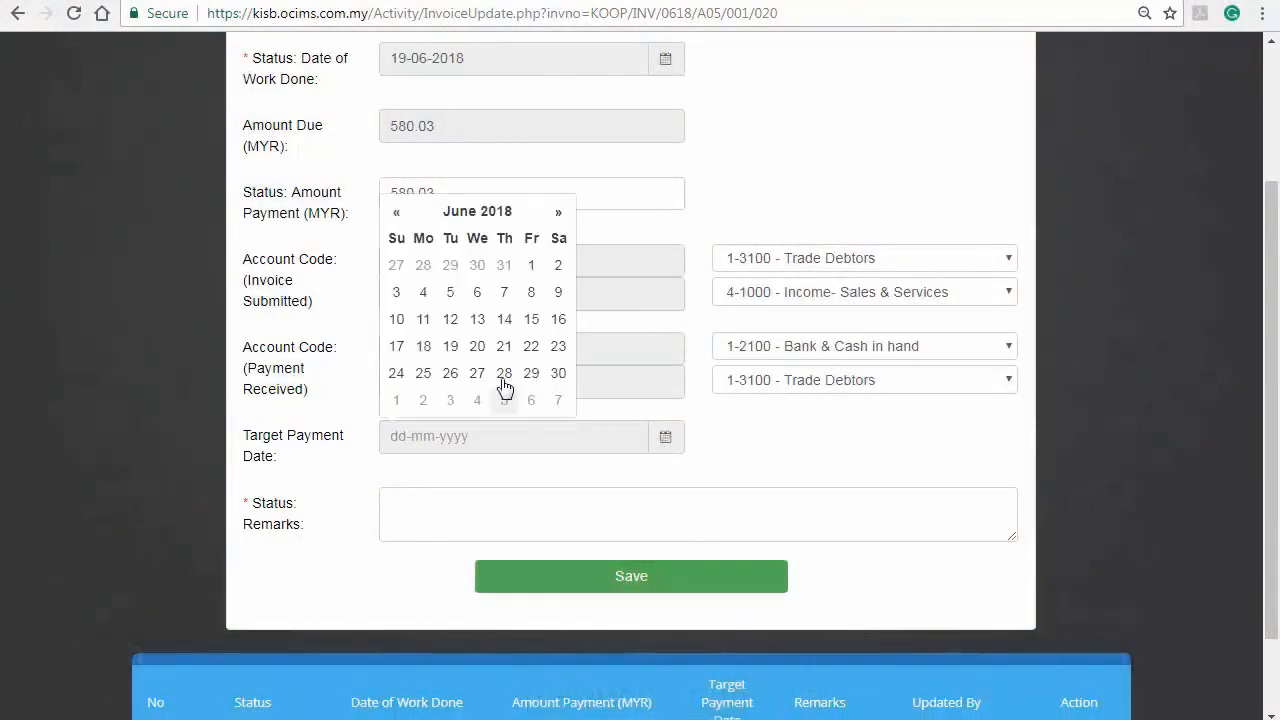
pyautogui.click(452, 346)
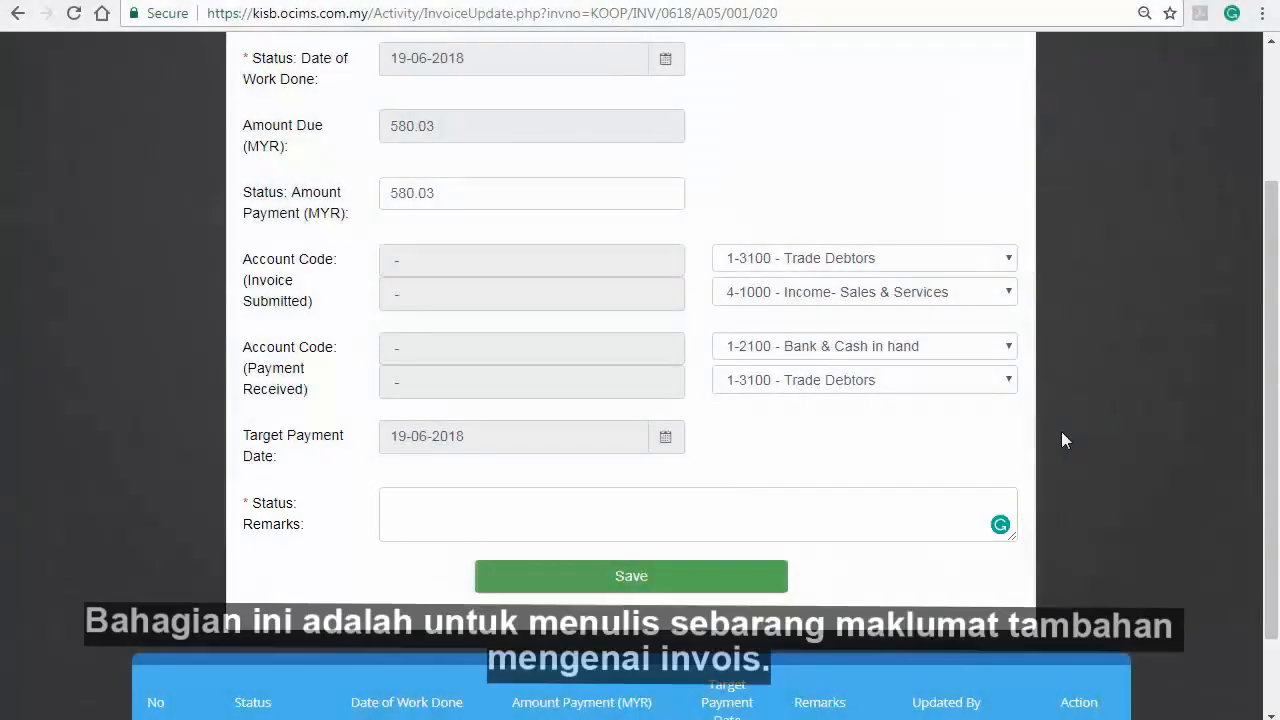
pyautogui.click(888, 490)
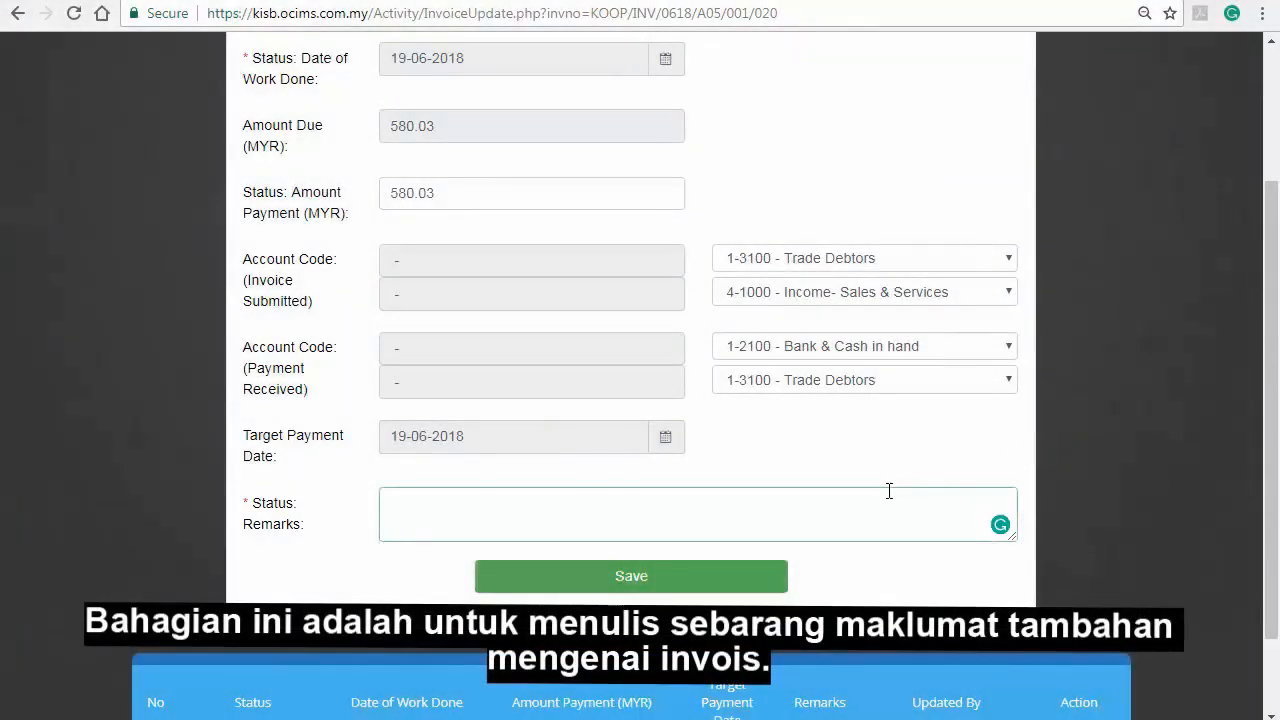
pyautogui.write('Payment received on 18/6/2018')
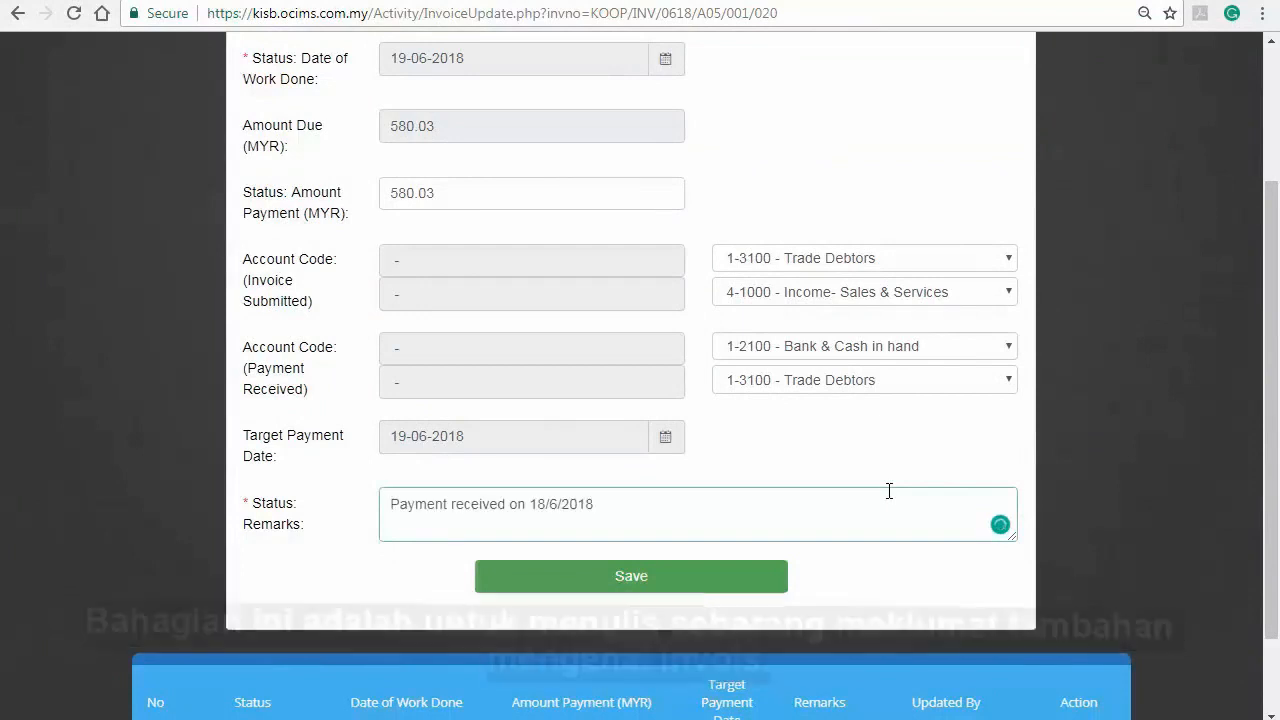
pyautogui.click(1225, 402)
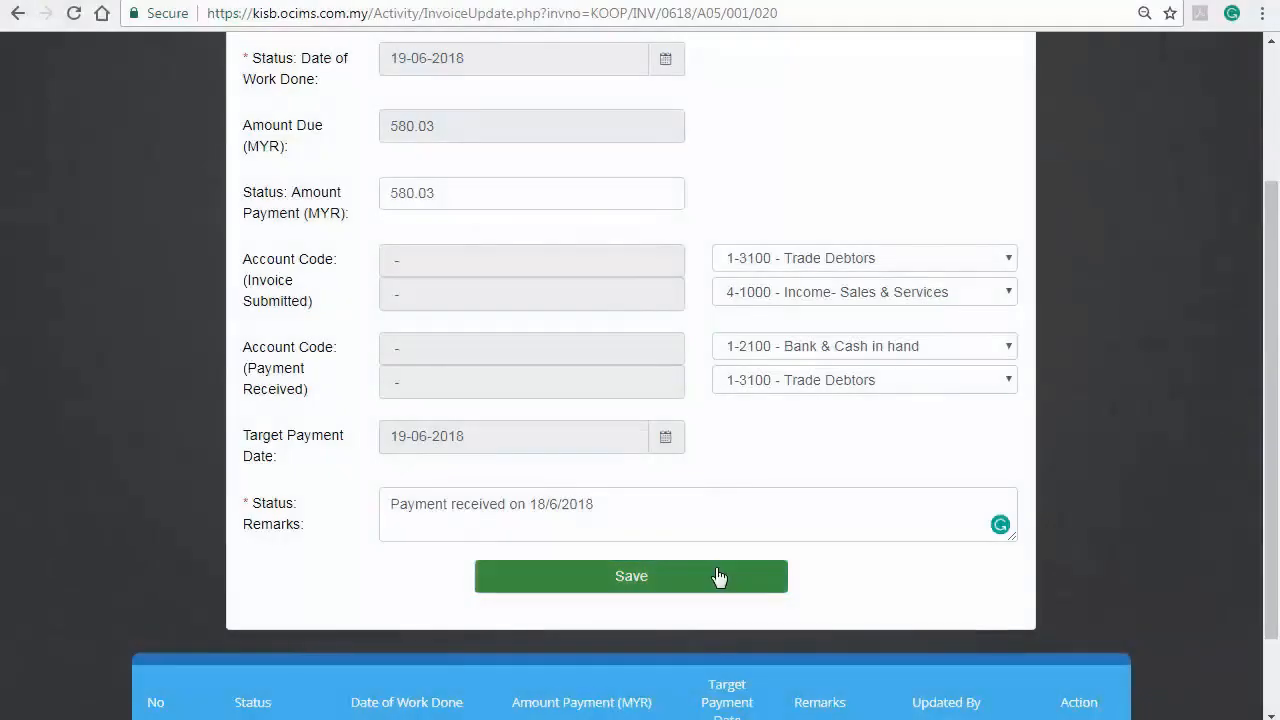
pyautogui.click(717, 577)
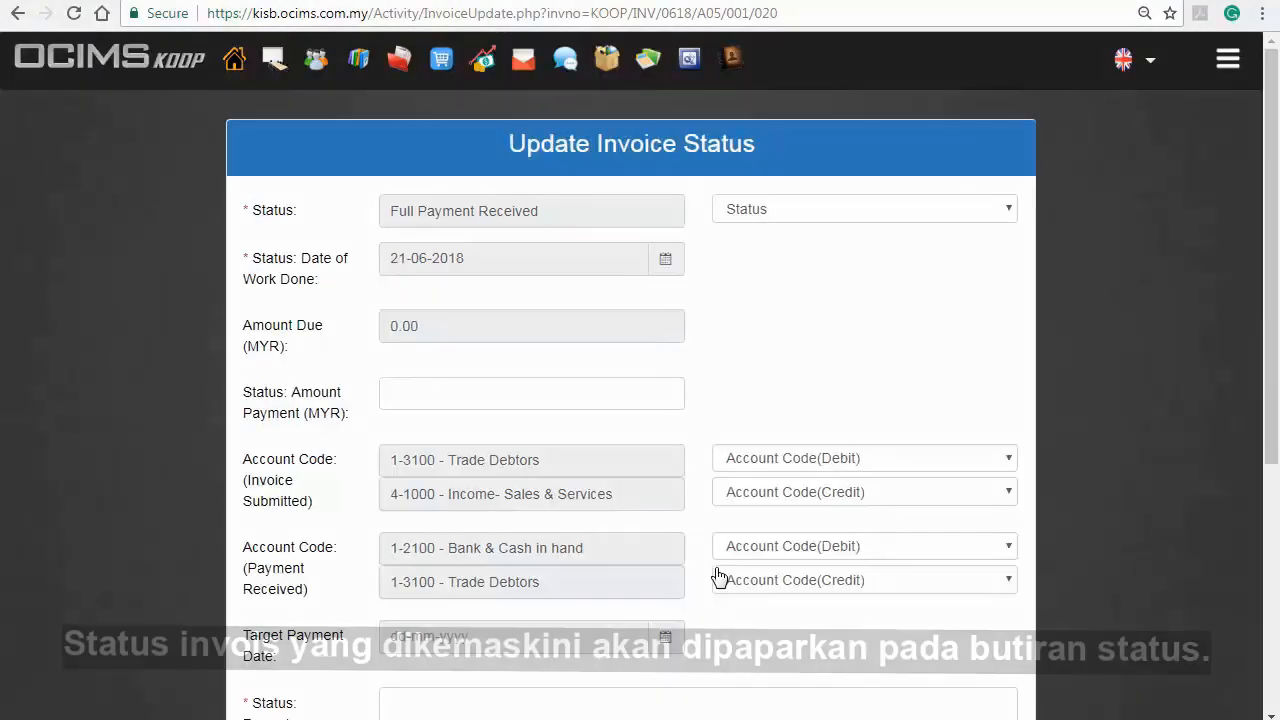
pyautogui.scroll(-4, 717, 577)
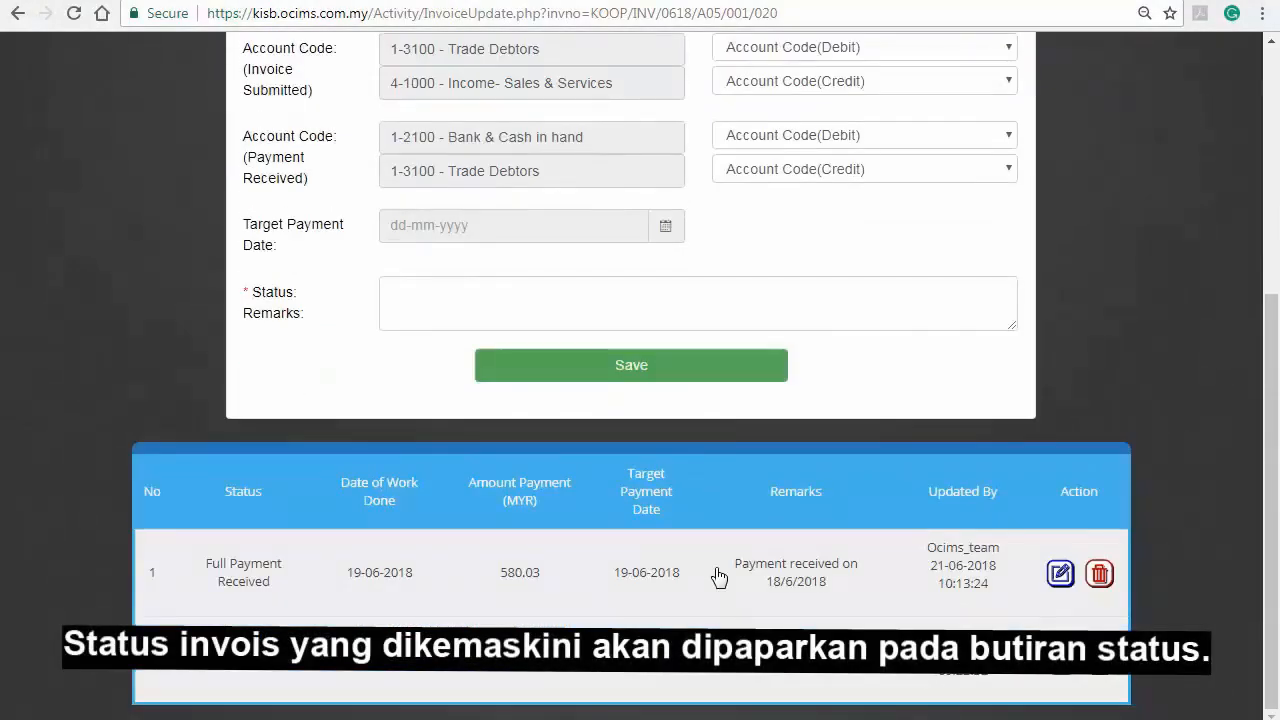